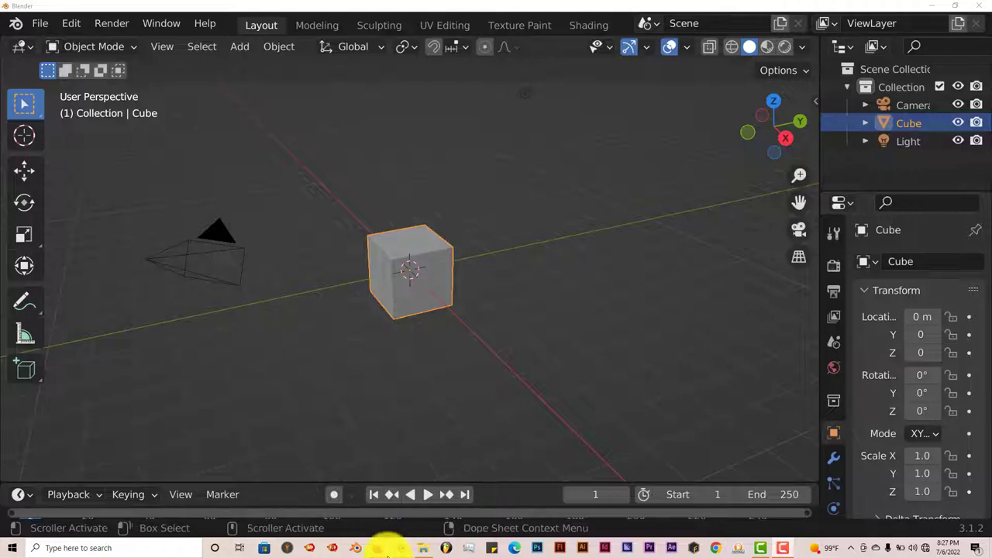
# Step: Bring up the Gumroad Blender Pillow generator product page in Firefox
pyautogui.click(400, 546)
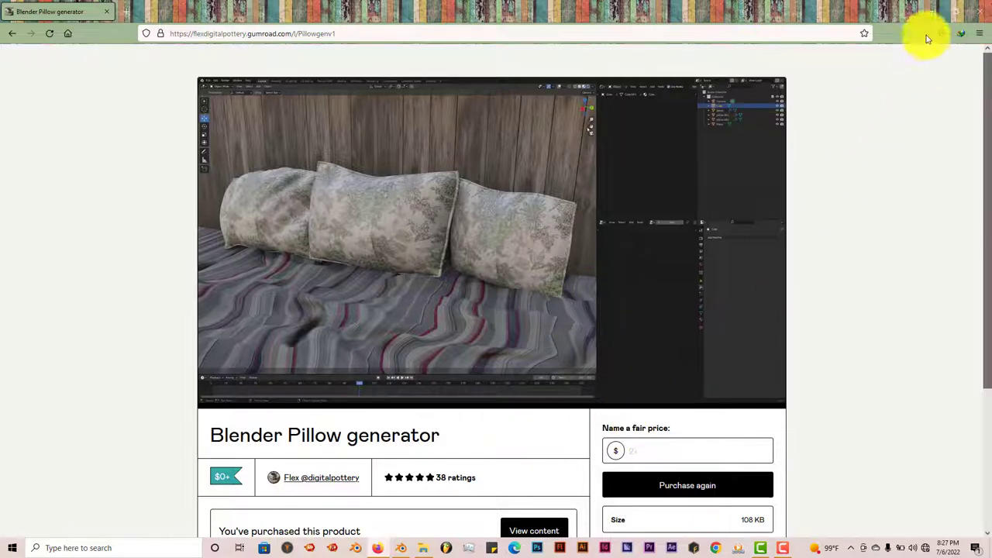
# Step: Minimize the browser and show the pillow generator folder containing its single BLEND file
pyautogui.click(930, 11)
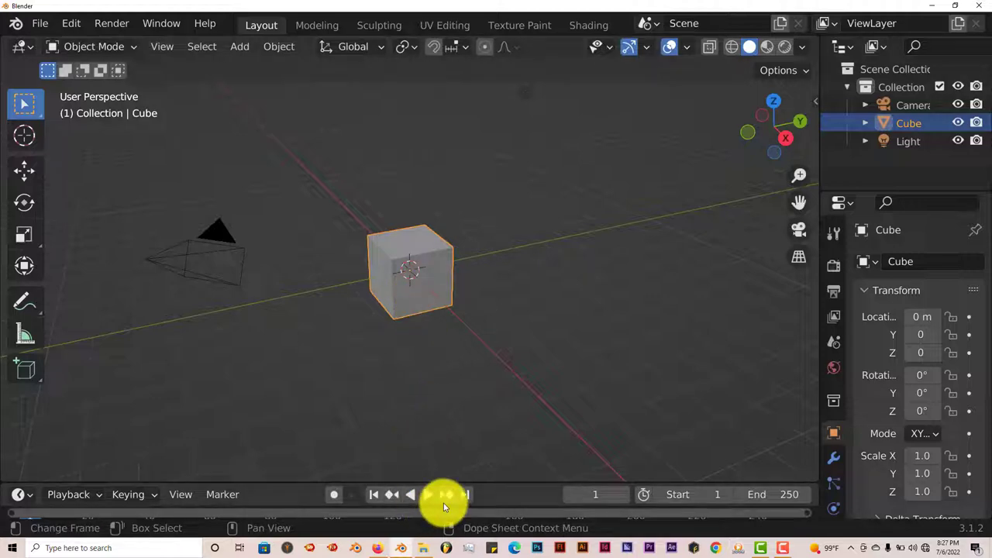
pyautogui.click(421, 548)
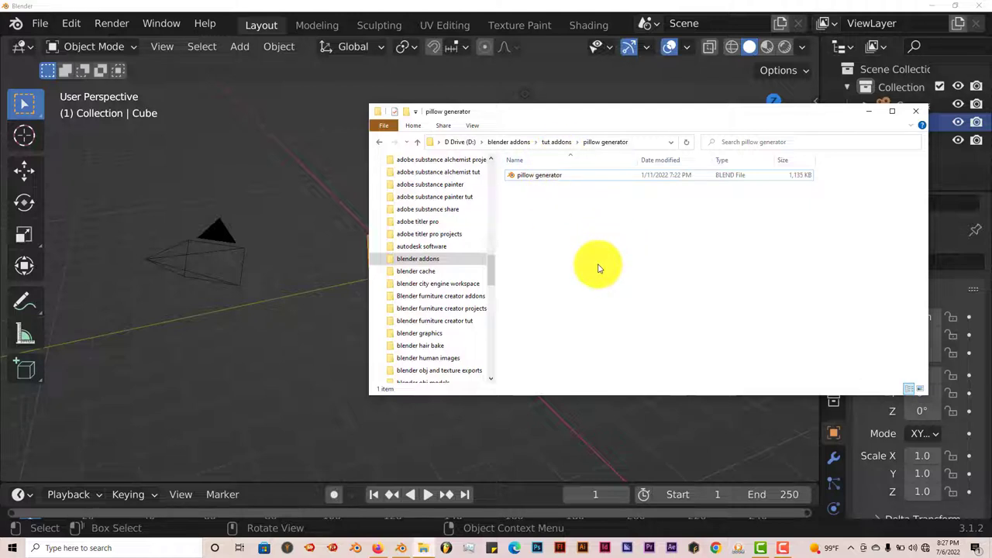
pyautogui.press('BackSpace')
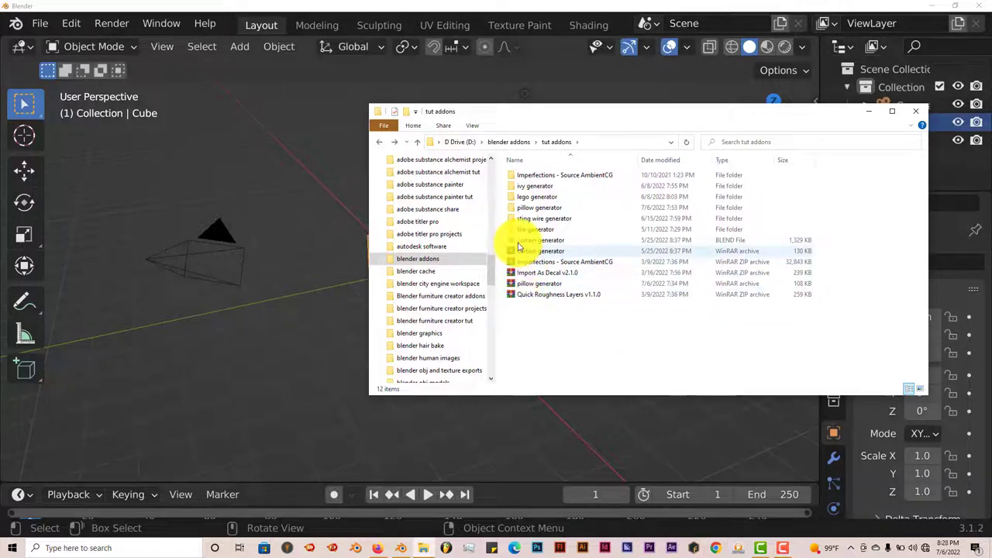
pyautogui.rightClick(546, 288)
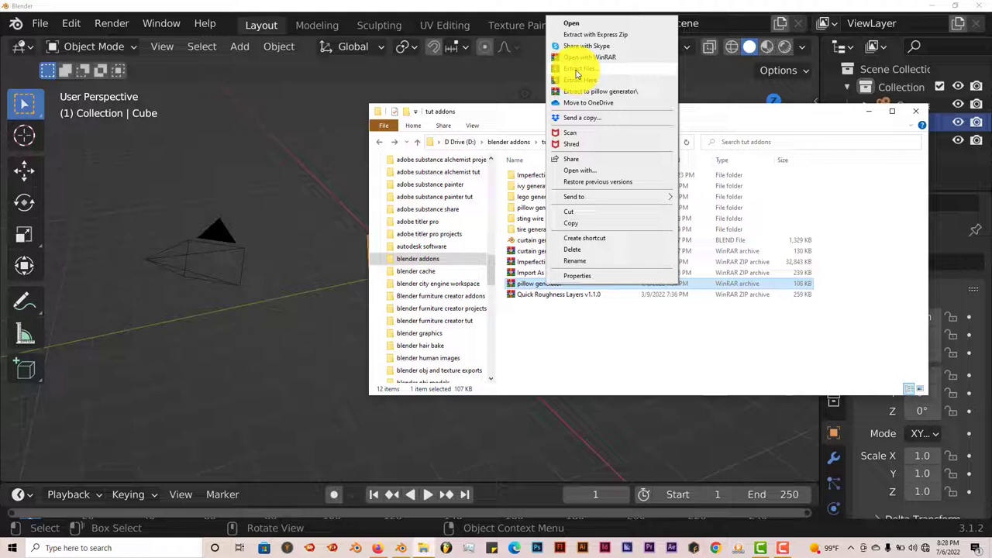
pyautogui.click(566, 326)
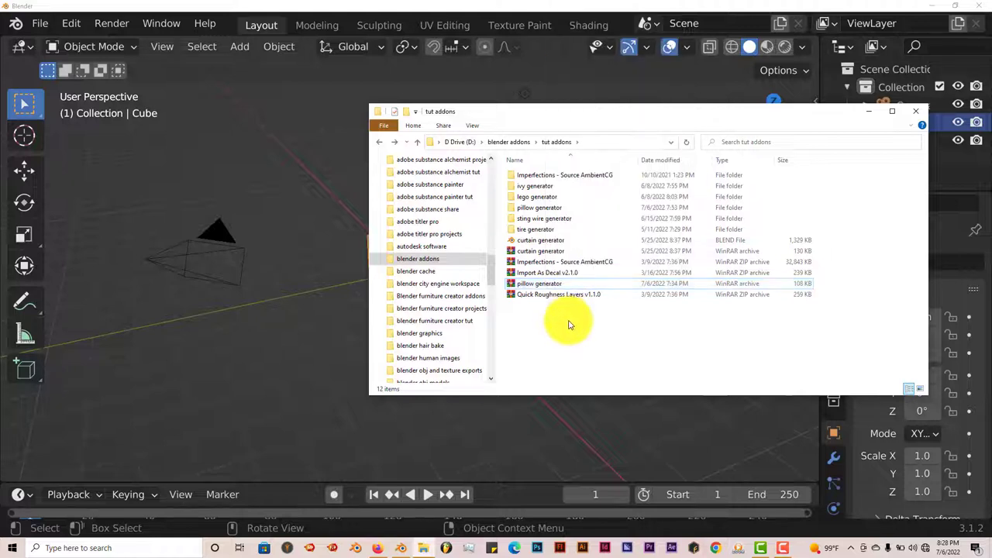
pyautogui.click(546, 208)
pyautogui.doubleClick(546, 207)
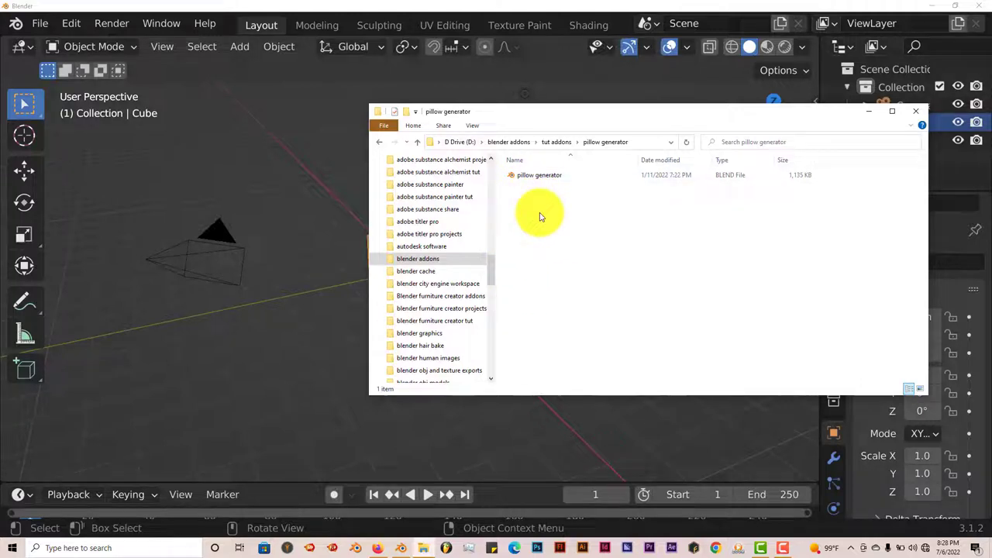
# Step: Start File > Open and copy the pillow generator folder path from Explorer's address bar
pyautogui.click(40, 25)
pyautogui.click(58, 64)
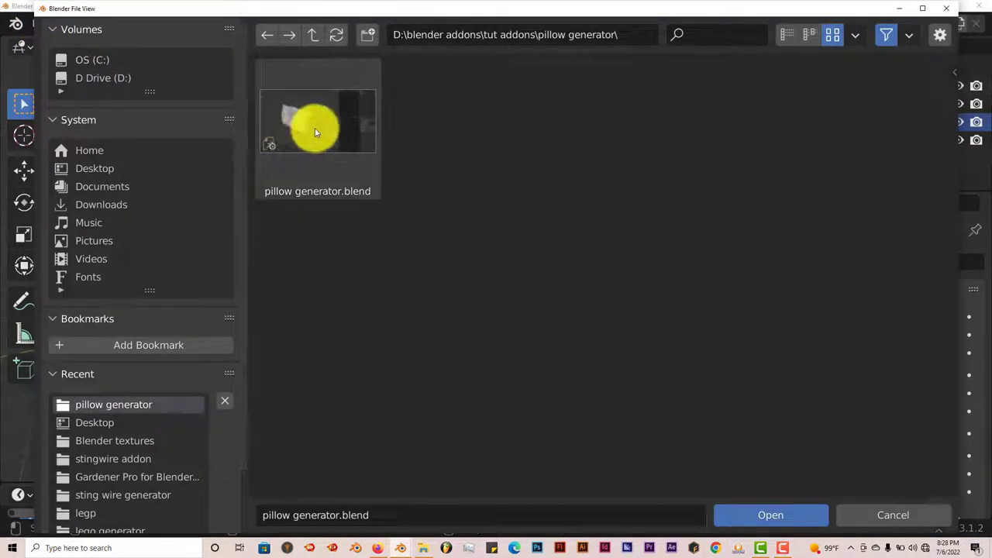
pyautogui.click(423, 548)
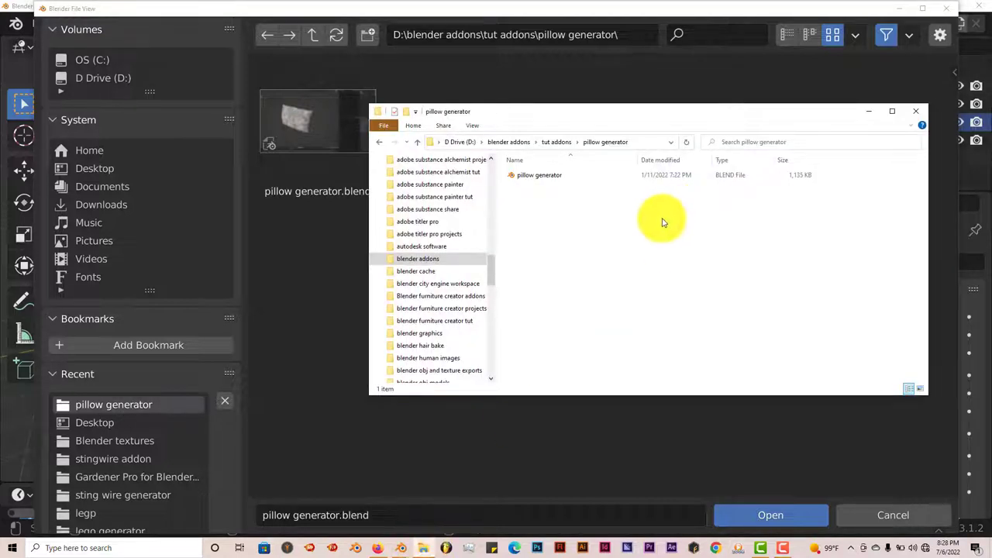
pyautogui.click(645, 145)
pyautogui.rightClick(546, 143)
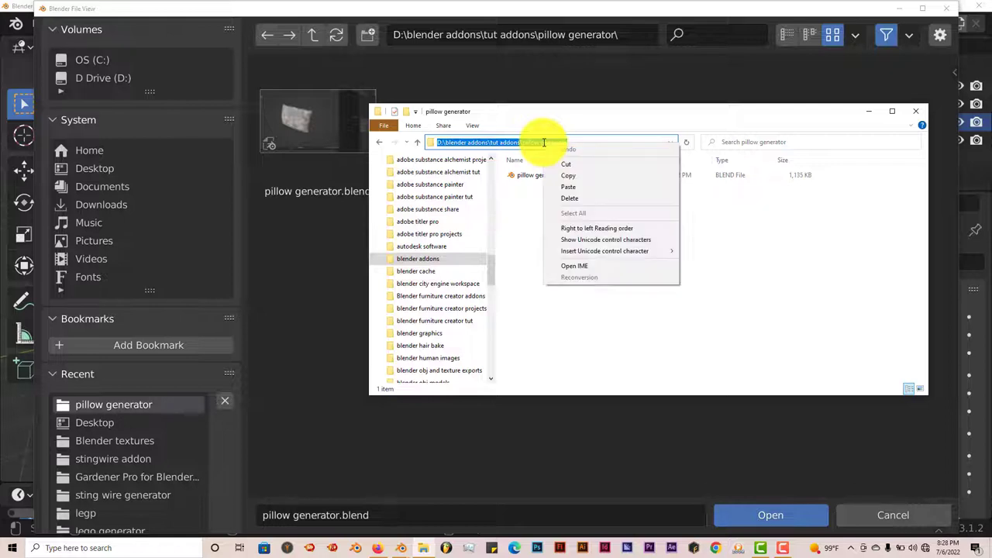
pyautogui.click(571, 174)
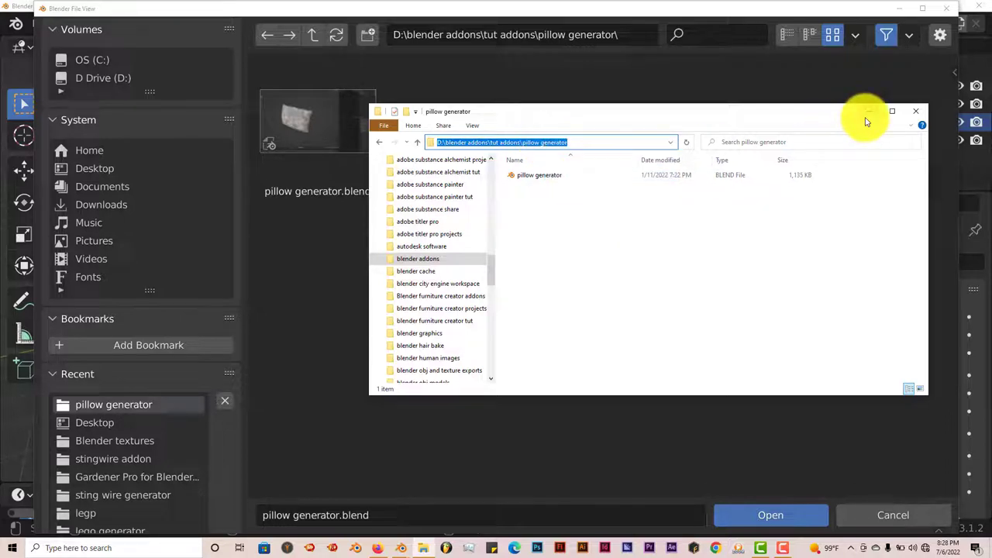
# Step: Paste the folder path into Blender's file browser and open pillow generator.blend
pyautogui.click(736, 83)
pyautogui.click(634, 37)
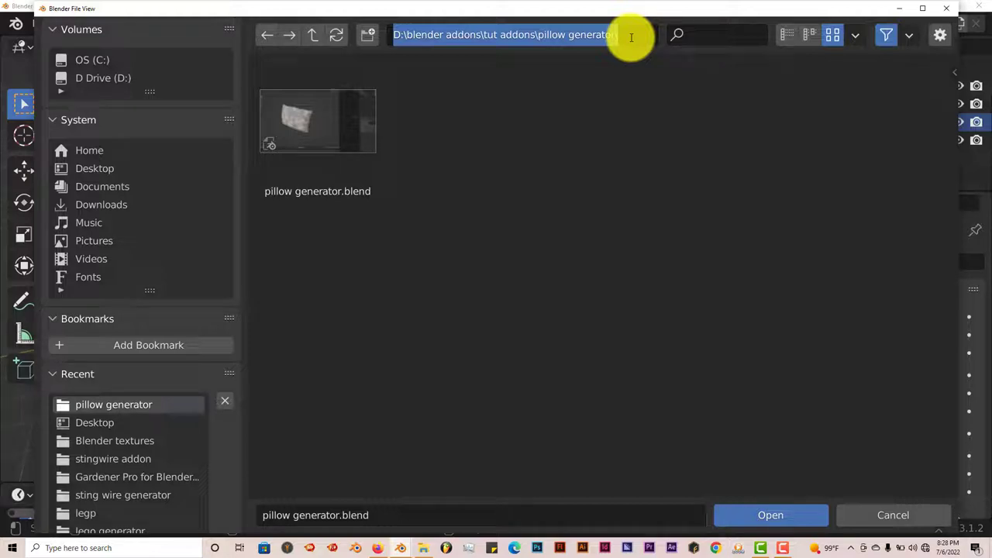
pyautogui.hotkey('ctrl', 'v')
pyautogui.press('Return')
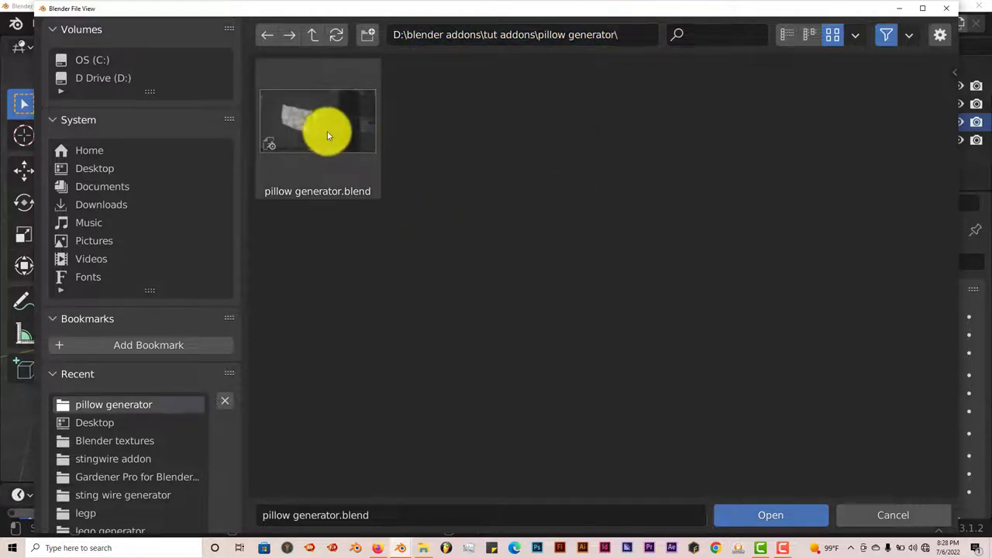
pyautogui.click(325, 121)
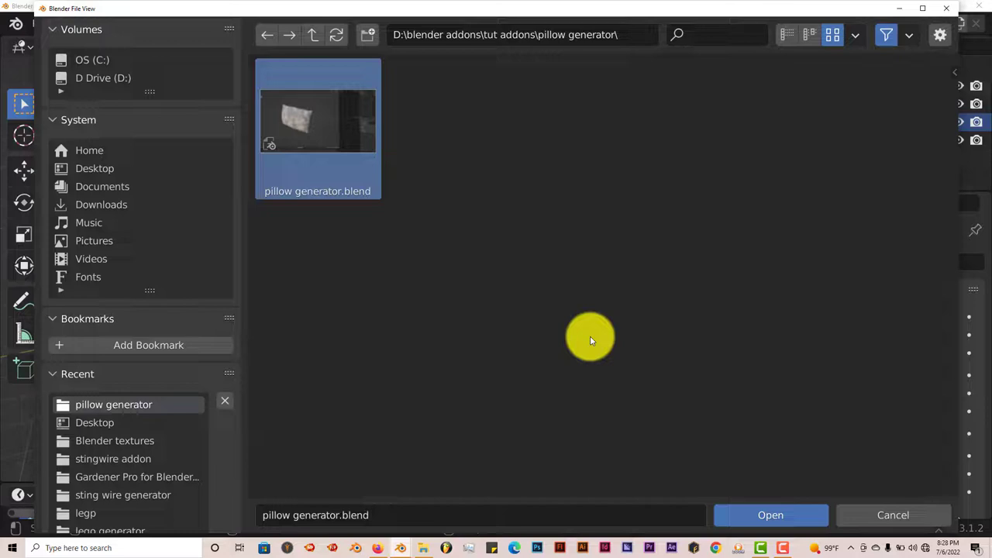
pyautogui.click(766, 517)
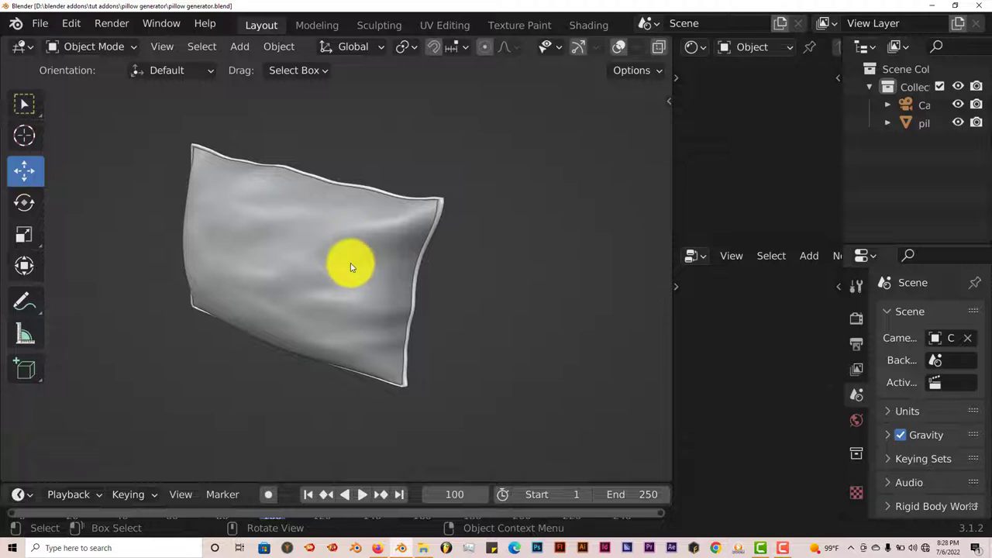
# Step: Join the extra editor area into the 3D viewport and widen the Outliner/Properties column
pyautogui.scroll(2, 503, 350)
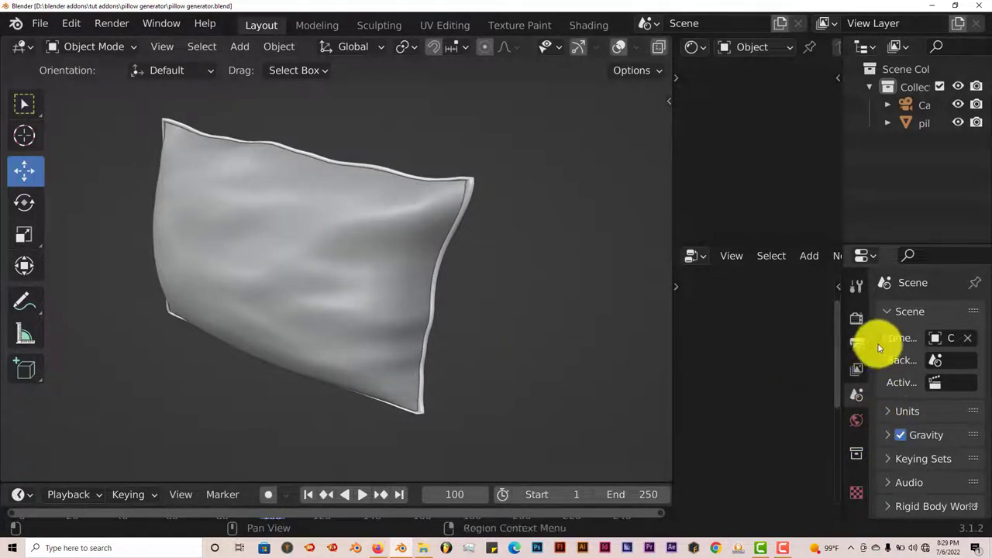
pyautogui.click(782, 258)
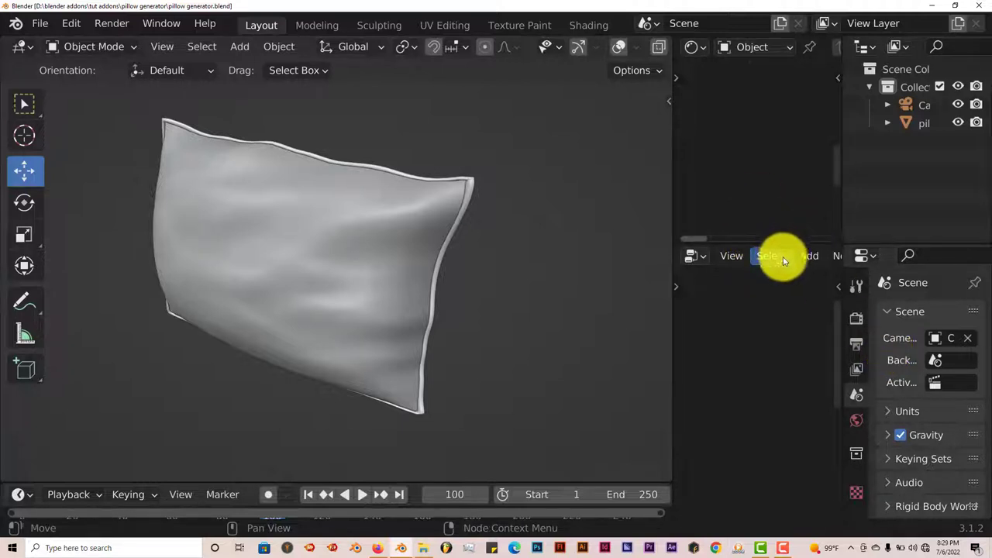
pyautogui.rightClick(743, 245)
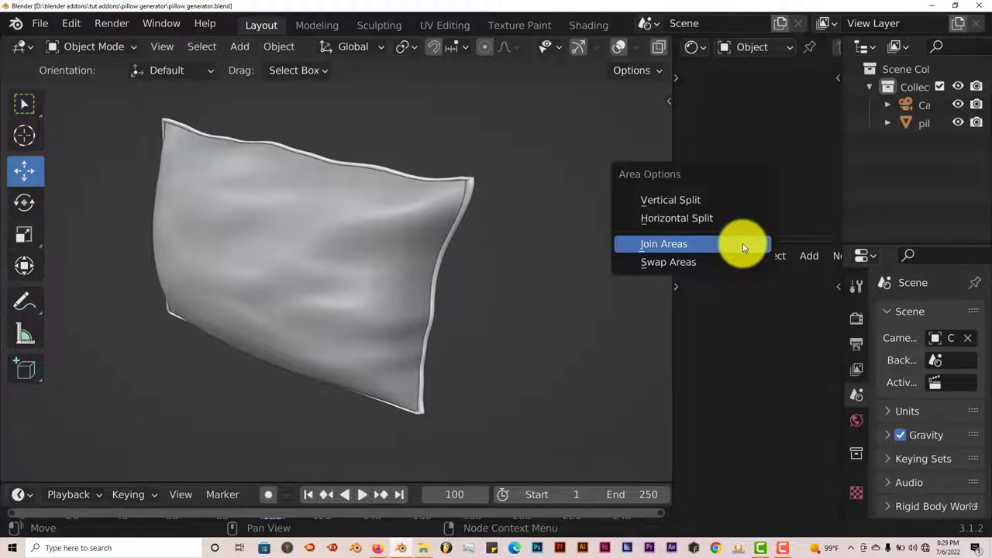
pyautogui.click(743, 244)
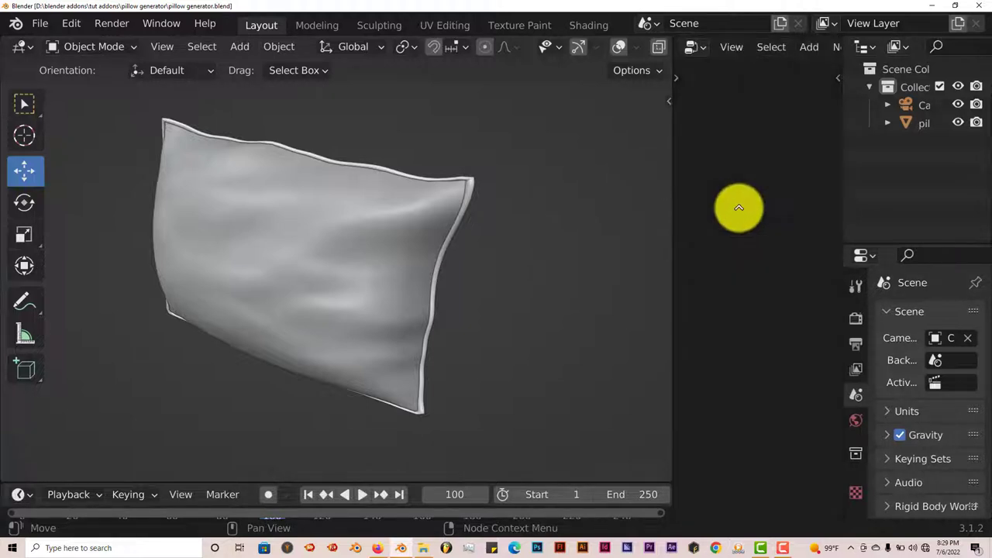
pyautogui.rightClick(670, 207)
pyautogui.click(671, 207)
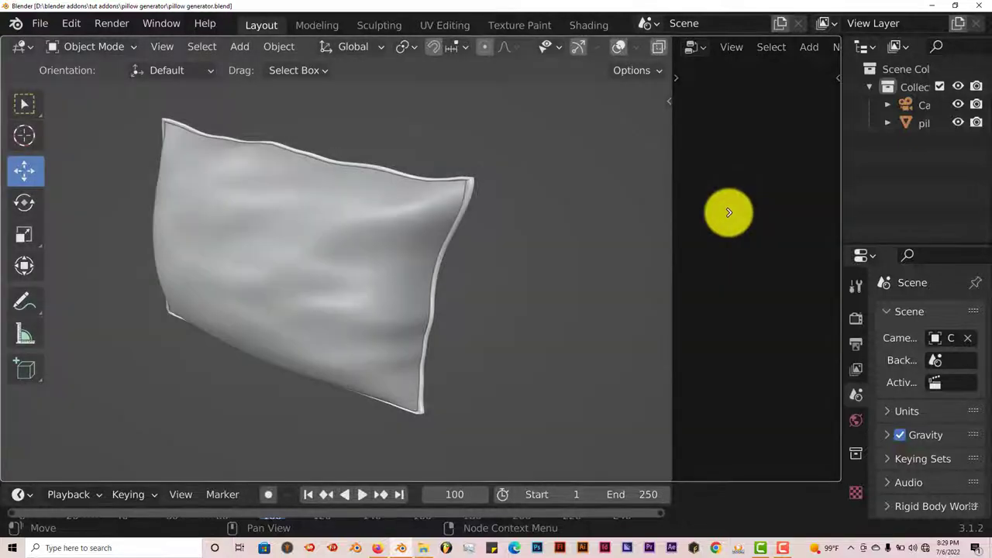
pyautogui.click(767, 215)
pyautogui.moveTo(840, 208); pyautogui.dragTo(773, 208)
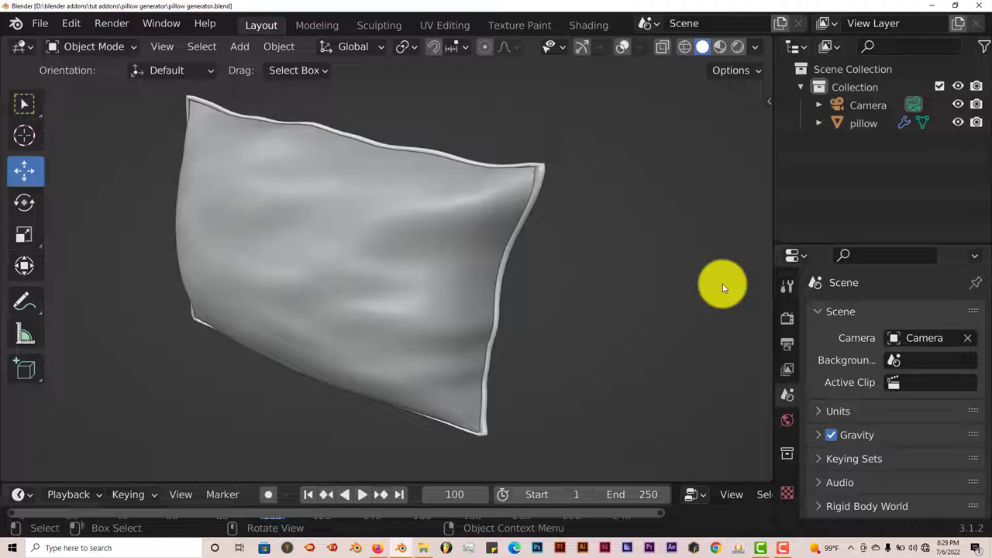
pyautogui.scroll(-1, 804, 371)
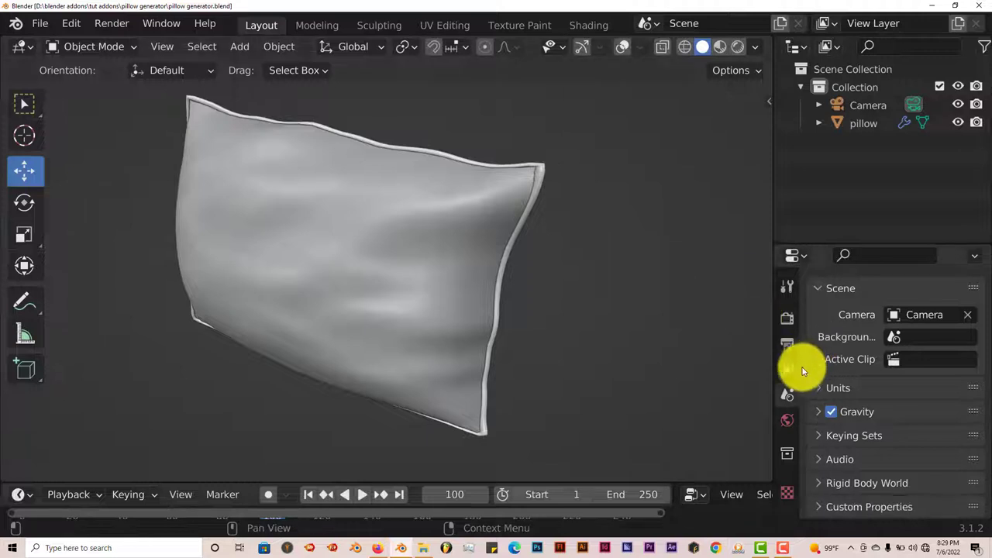
pyautogui.click(412, 198)
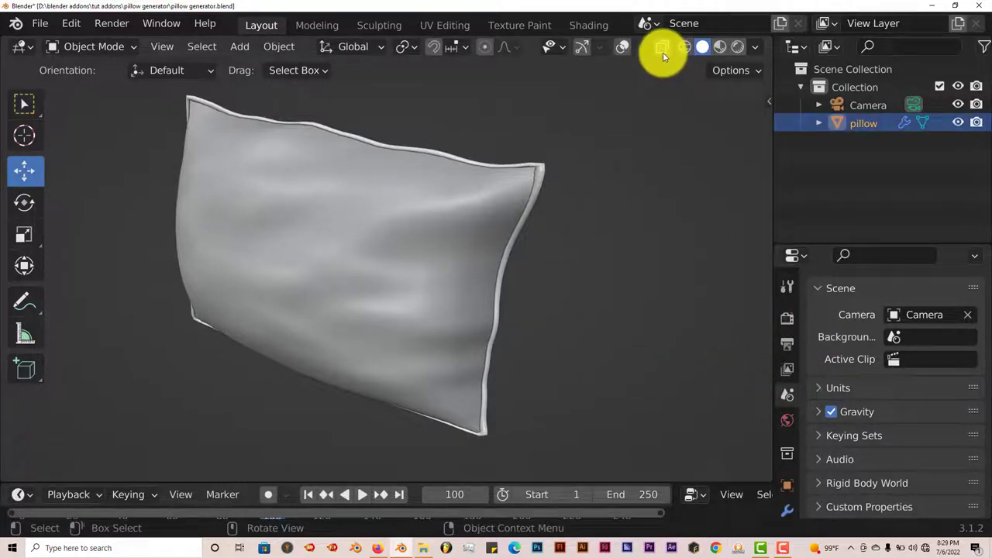
pyautogui.click(624, 48)
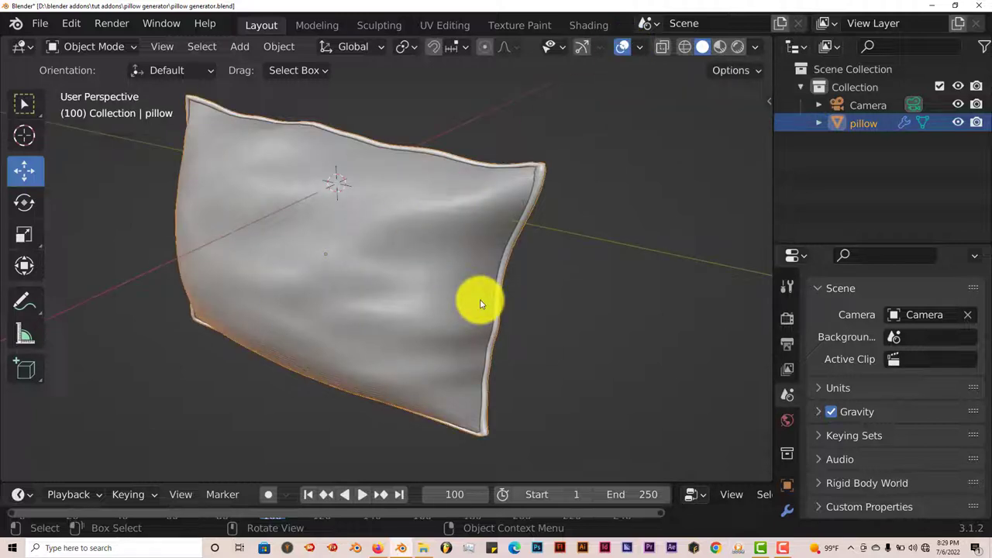
pyautogui.scroll(-4, 787, 414)
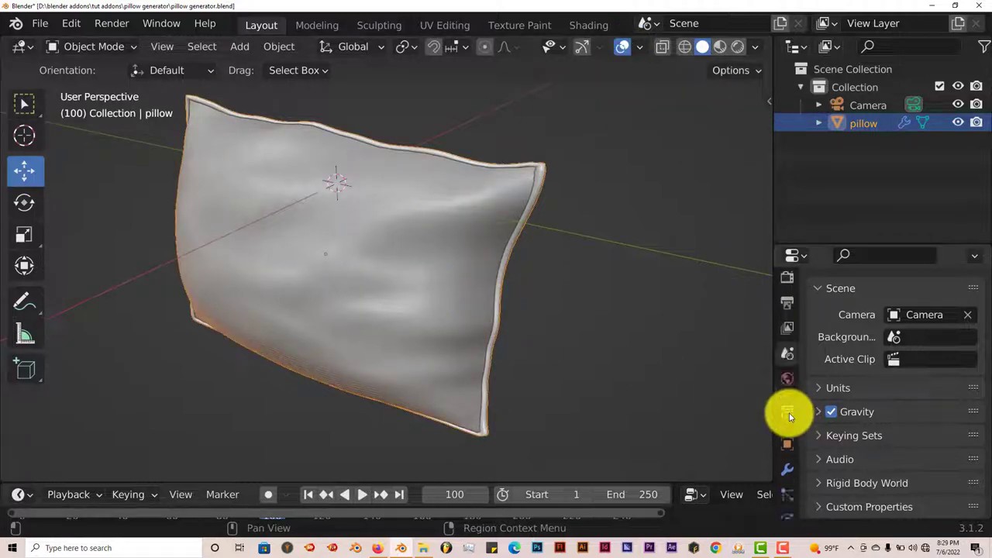
pyautogui.click(786, 426)
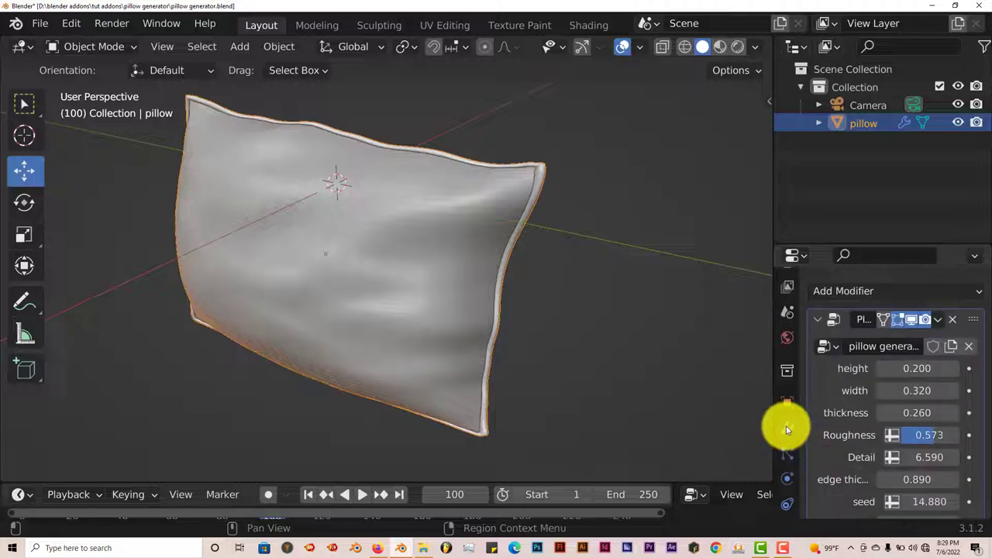
pyautogui.scroll(-2, 882, 434)
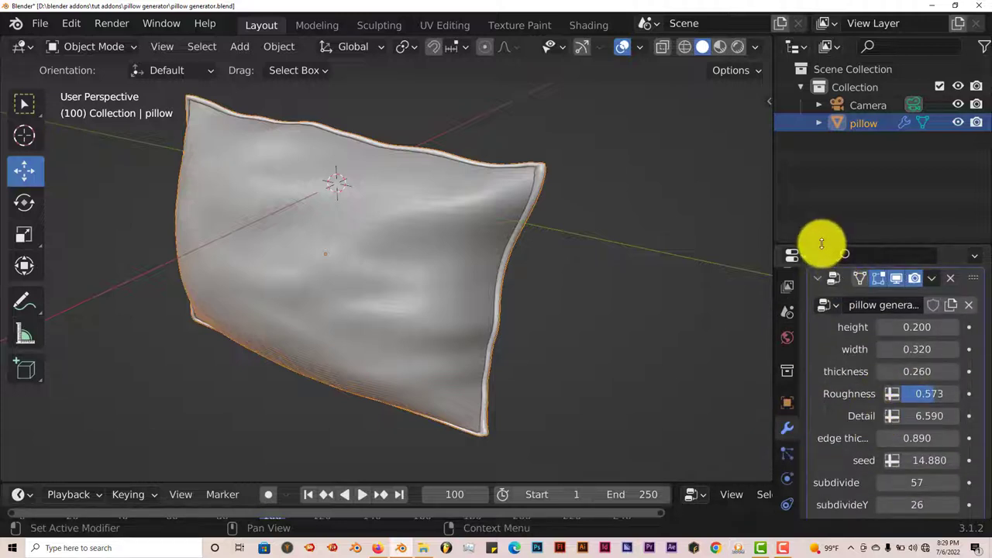
pyautogui.moveTo(821, 245); pyautogui.dragTo(791, 160)
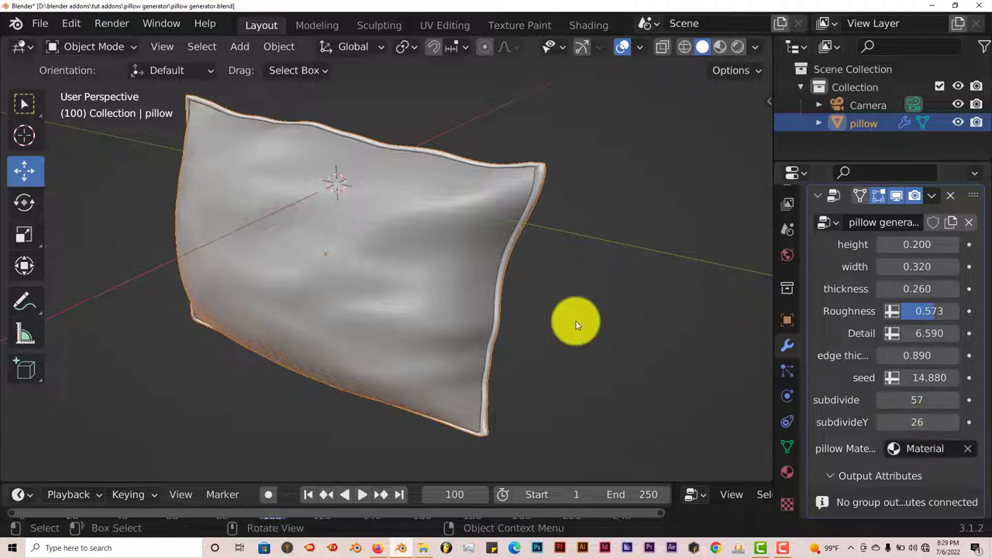
pyautogui.moveTo(576, 323)
pyautogui.mouseDown(button='middle')
pyautogui.moveTo(553, 333)
pyautogui.moveTo(503, 317)
pyautogui.moveTo(734, 400)
pyautogui.moveTo(733, 377)
pyautogui.mouseUp(button='middle')
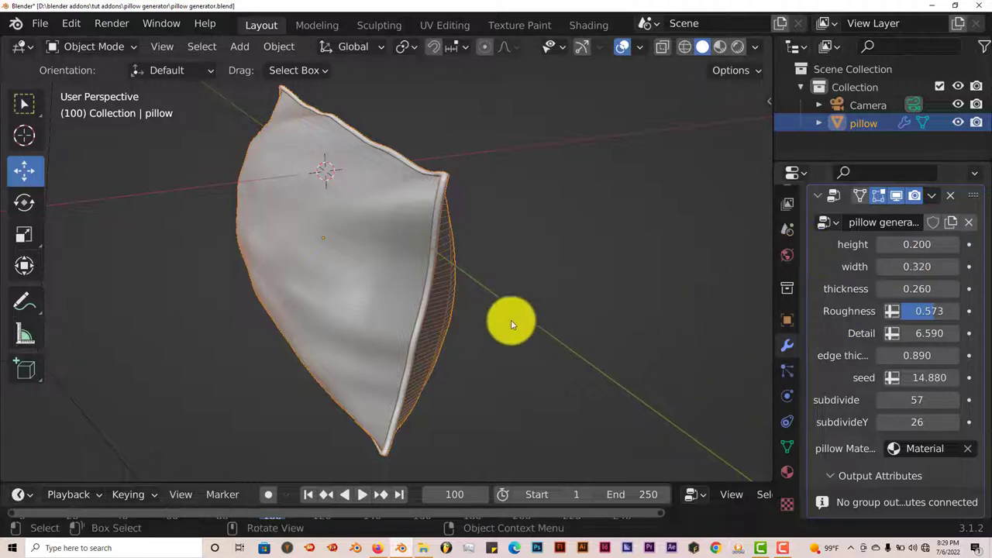
pyautogui.moveTo(511, 321); pyautogui.dragTo(508, 347, button='middle')
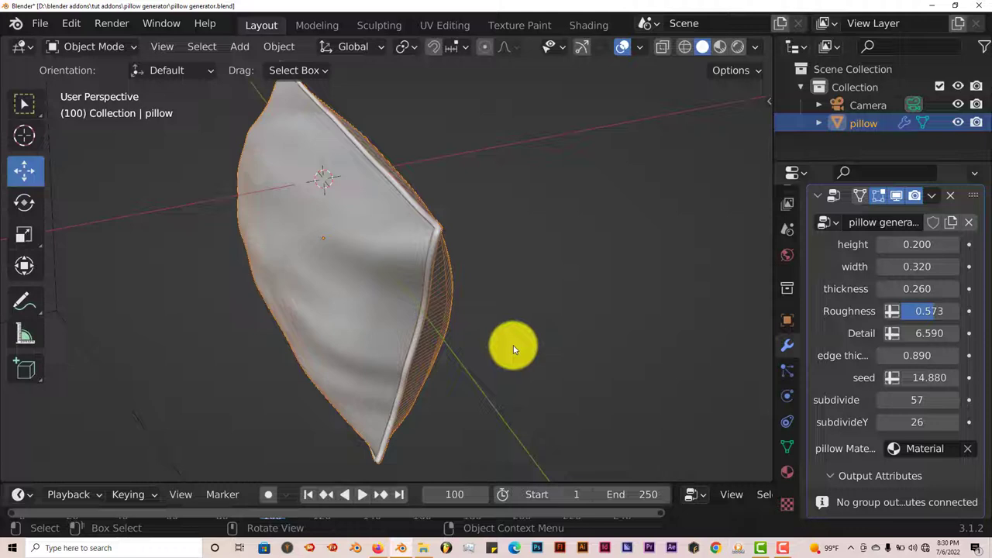
pyautogui.scroll(5, 447, 325)
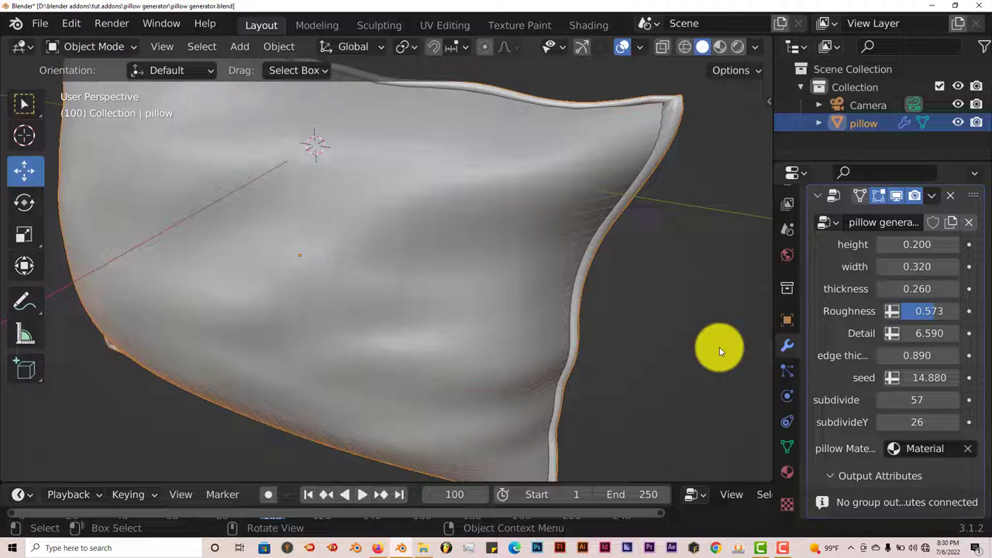
pyautogui.scroll(-5, 424, 278)
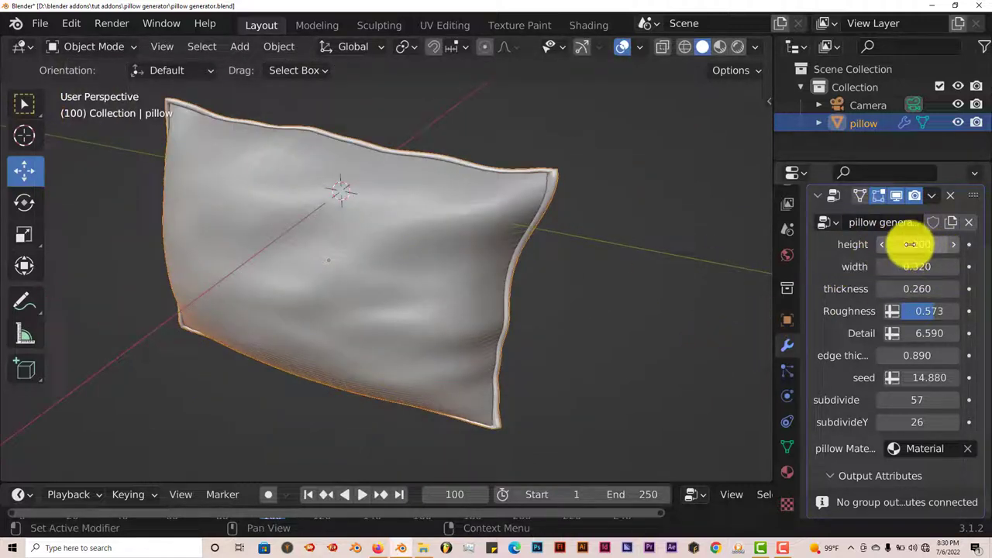
# Step: Set the pillow's height to 0.250, width to 0.450 and thickness to 0.350
pyautogui.scroll(-2, 326, 231)
pyautogui.moveTo(912, 244)
pyautogui.mouseDown()
pyautogui.moveTo(948, 240)
pyautogui.moveTo(922, 244)
pyautogui.moveTo(923, 257)
pyautogui.mouseUp()
pyautogui.scroll(-3, 454, 294)
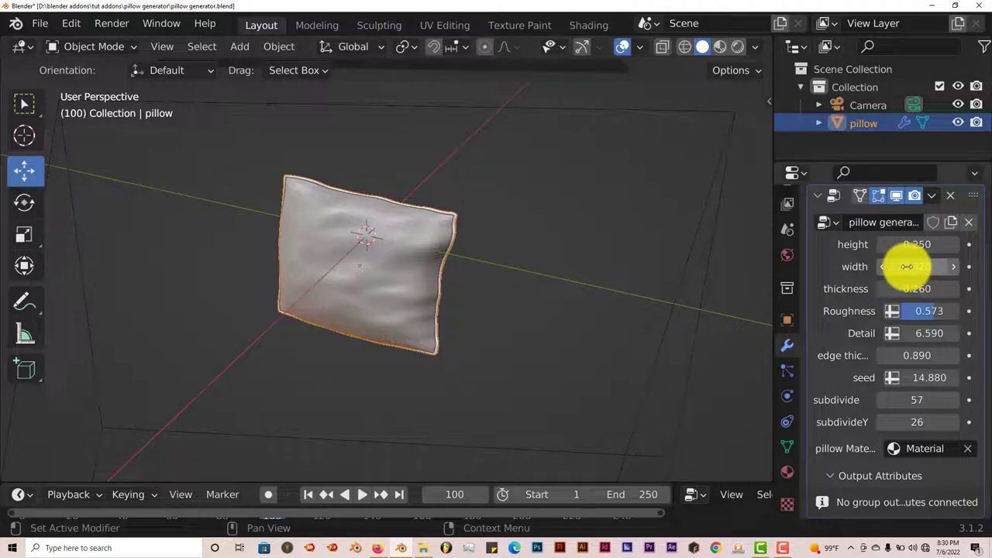
pyautogui.moveTo(907, 267); pyautogui.dragTo(914, 287)
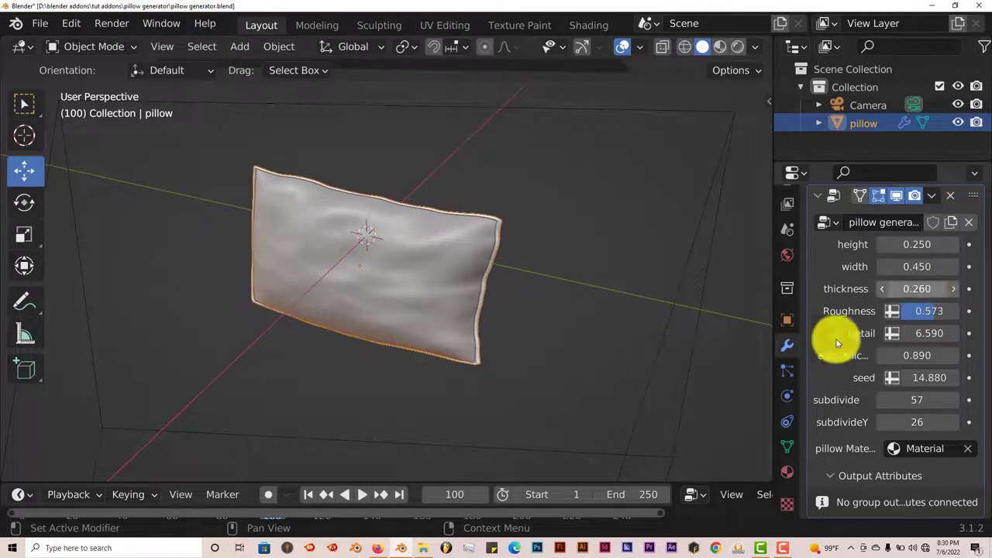
pyautogui.moveTo(523, 343); pyautogui.dragTo(481, 350, button='middle')
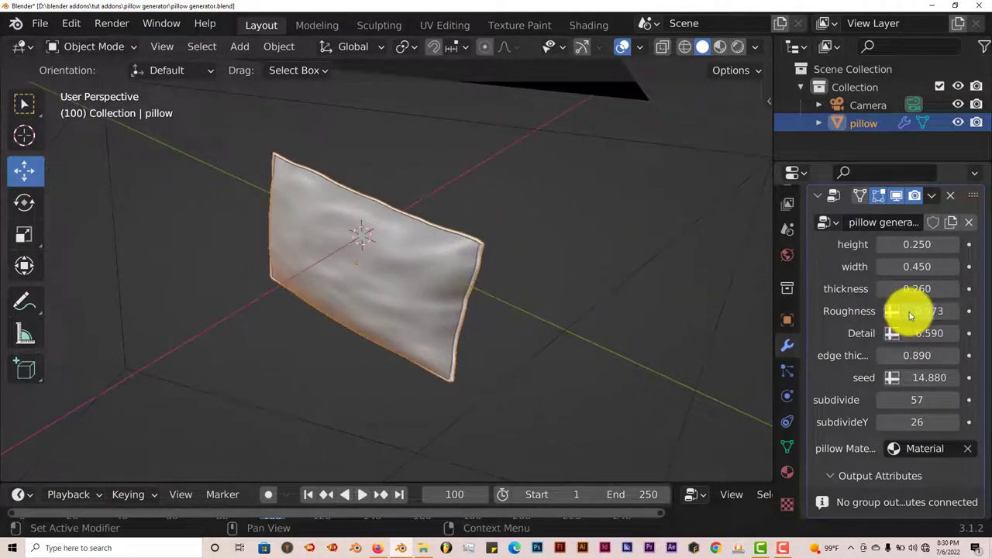
pyautogui.moveTo(912, 291); pyautogui.dragTo(948, 295)
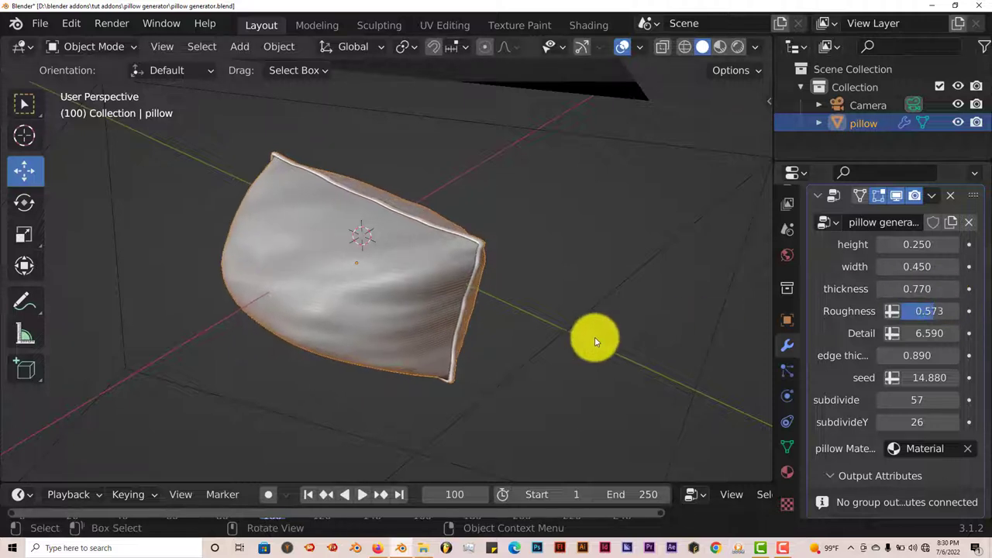
pyautogui.moveTo(594, 339); pyautogui.dragTo(489, 302, button='middle')
pyautogui.click(924, 289)
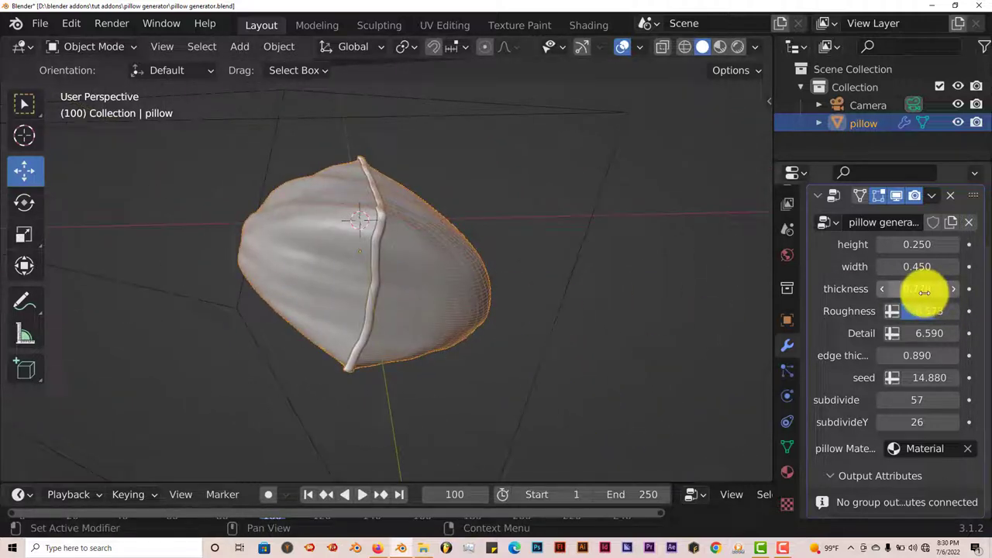
pyautogui.moveTo(924, 290); pyautogui.dragTo(899, 299)
pyautogui.moveTo(543, 365); pyautogui.dragTo(632, 348, button='middle')
# Step: Try lower and higher Roughness values, then settle Roughness at exactly 0.570
pyautogui.moveTo(477, 370); pyautogui.dragTo(500, 363, button='middle')
pyautogui.scroll(1, 464, 361)
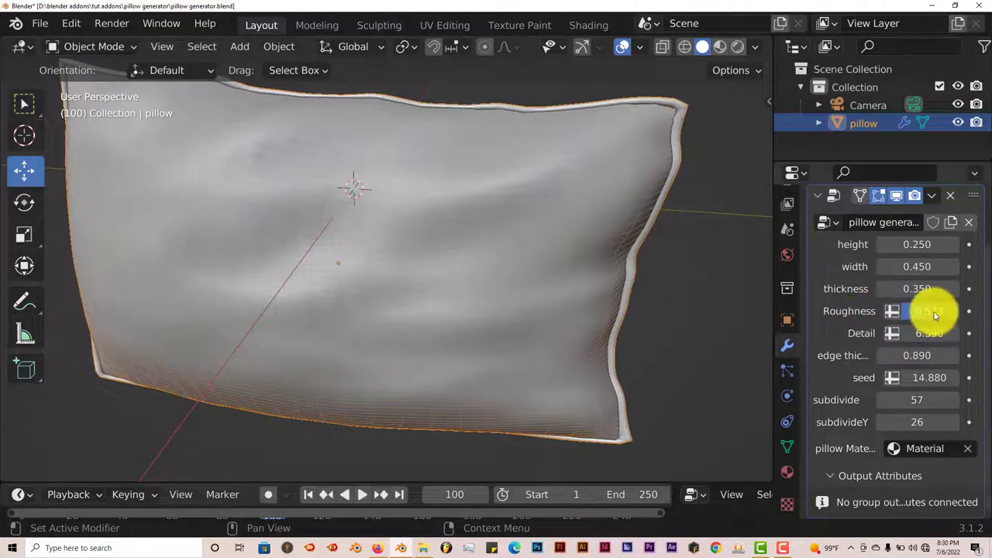
pyautogui.moveTo(935, 315); pyautogui.dragTo(893, 312)
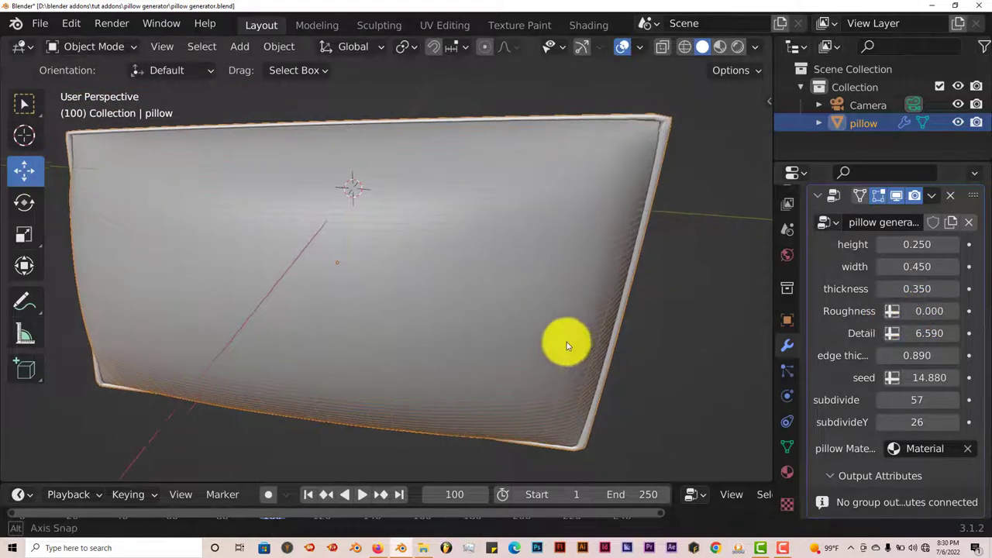
pyautogui.moveTo(567, 344); pyautogui.dragTo(521, 335, button='middle')
pyautogui.moveTo(923, 312); pyautogui.dragTo(975, 310)
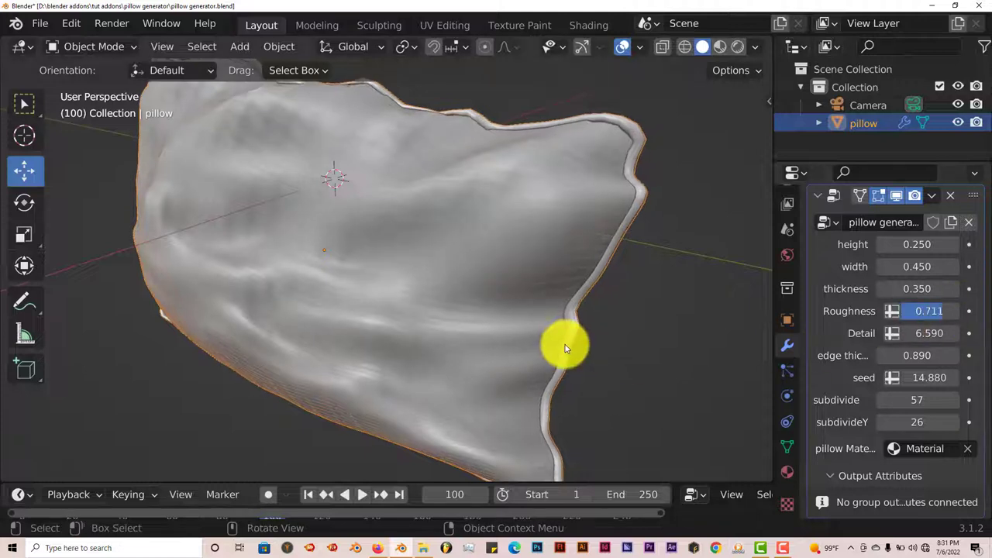
pyautogui.moveTo(565, 344)
pyautogui.mouseDown(button='middle')
pyautogui.moveTo(538, 343)
pyautogui.moveTo(558, 345)
pyautogui.mouseUp(button='middle')
pyautogui.moveTo(938, 315)
pyautogui.mouseDown()
pyautogui.moveTo(915, 310)
pyautogui.moveTo(933, 312)
pyautogui.mouseUp()
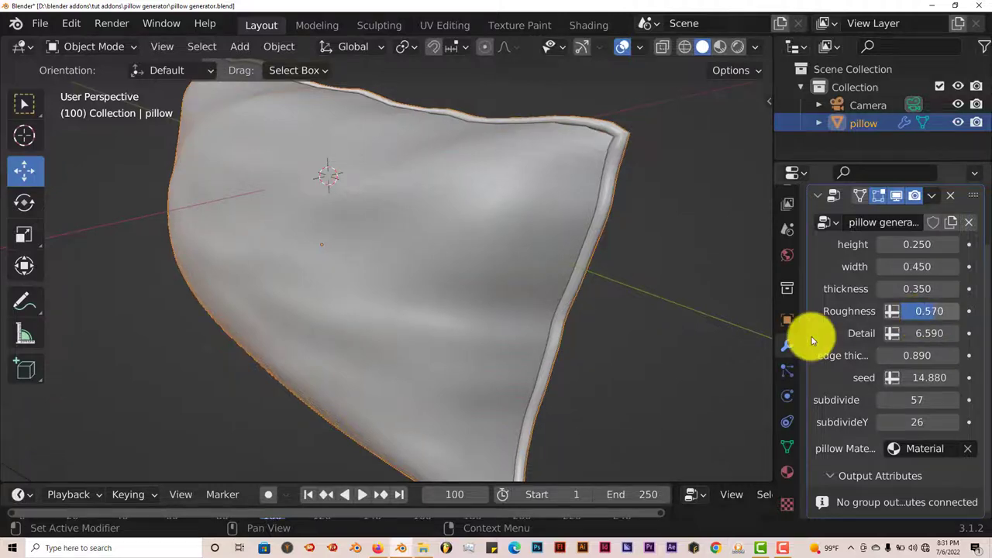
pyautogui.moveTo(609, 355); pyautogui.dragTo(505, 362, button='middle')
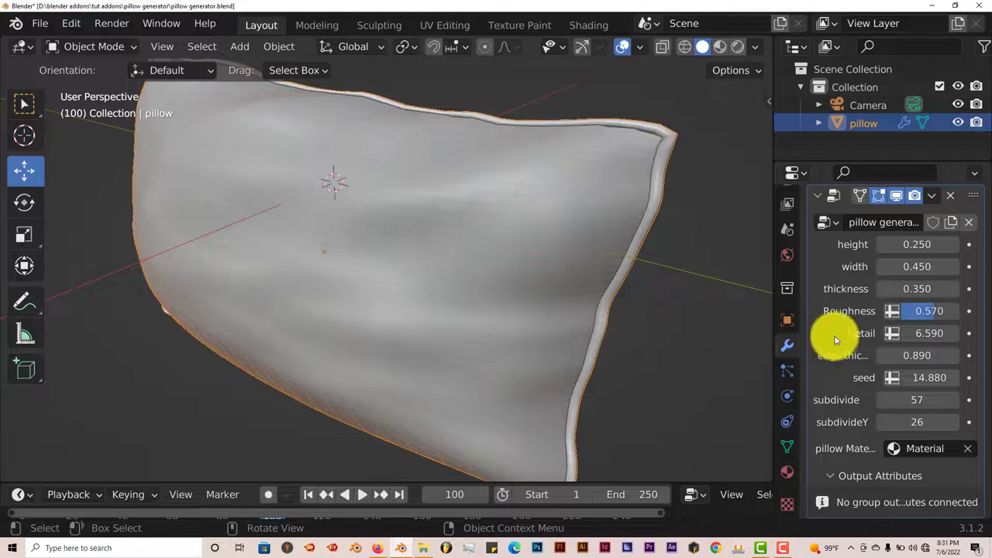
pyautogui.click(939, 314)
# Step: Raise the wrinkle Detail to 16.000 and check the finer wrinkles
pyautogui.moveTo(915, 334); pyautogui.dragTo(848, 333)
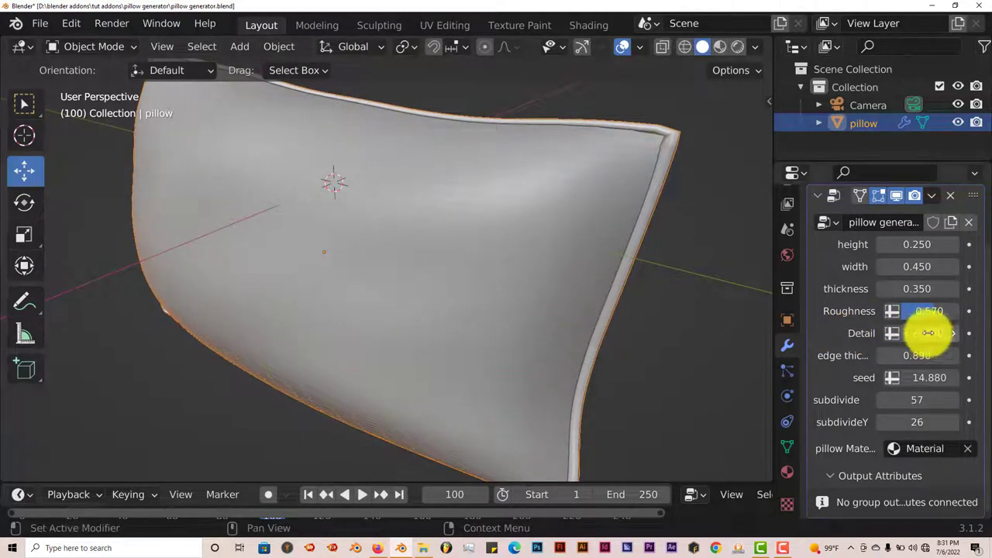
pyautogui.moveTo(932, 334); pyautogui.dragTo(775, 339)
pyautogui.moveTo(496, 321); pyautogui.dragTo(473, 338, button='middle')
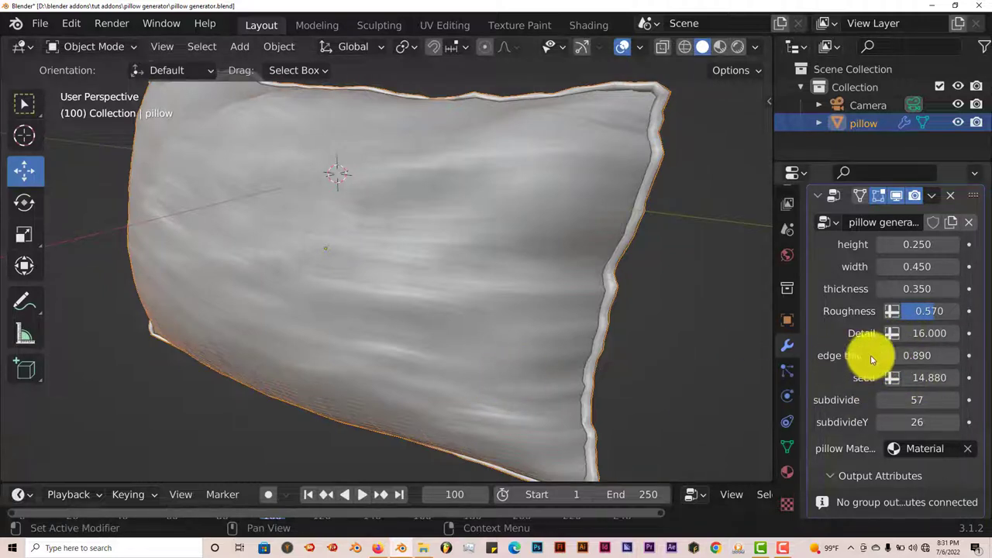
# Step: Set the edge rim thickness to 0.980 and lower Detail to 9.190
pyautogui.moveTo(721, 322); pyautogui.dragTo(671, 177, button='middle')
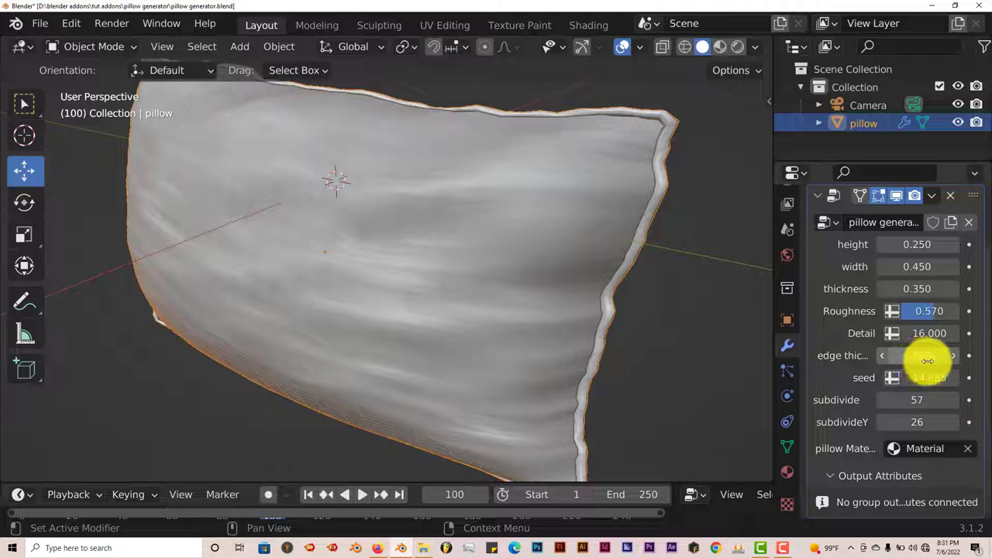
pyautogui.moveTo(929, 356)
pyautogui.mouseDown()
pyautogui.moveTo(952, 355)
pyautogui.moveTo(934, 358)
pyautogui.mouseUp()
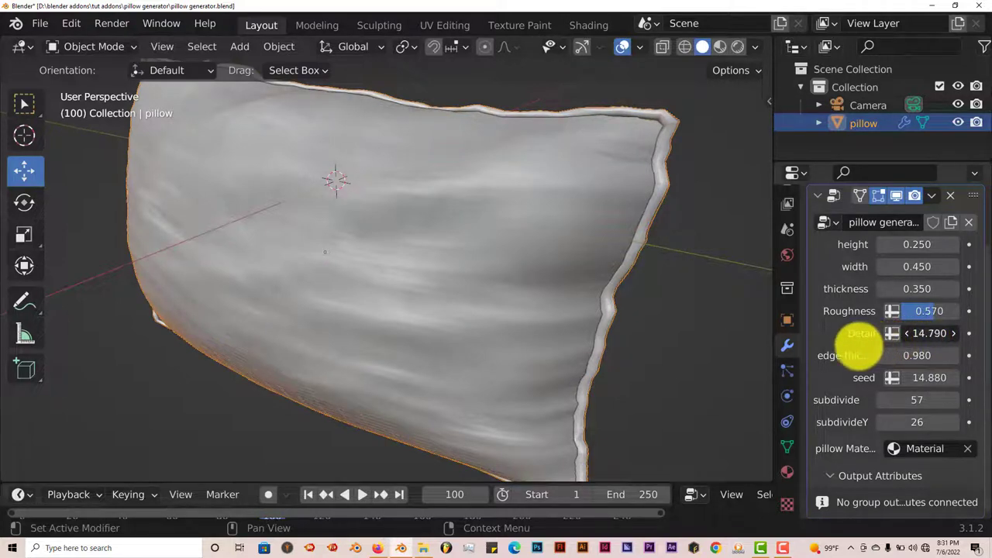
pyautogui.moveTo(864, 349); pyautogui.dragTo(666, 341)
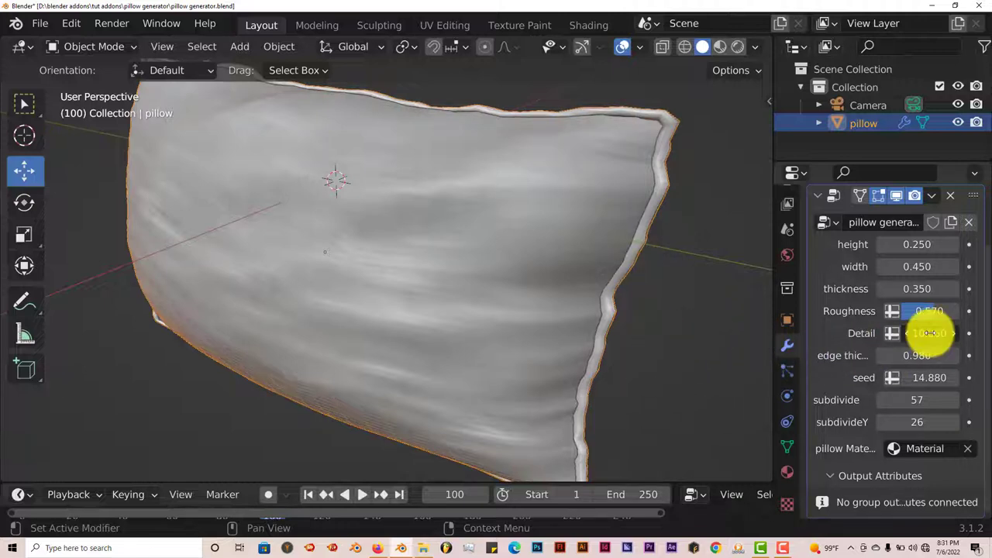
pyautogui.moveTo(695, 322)
pyautogui.mouseDown(button='middle')
pyautogui.moveTo(551, 311)
pyautogui.moveTo(470, 288)
pyautogui.moveTo(690, 310)
pyautogui.mouseUp(button='middle')
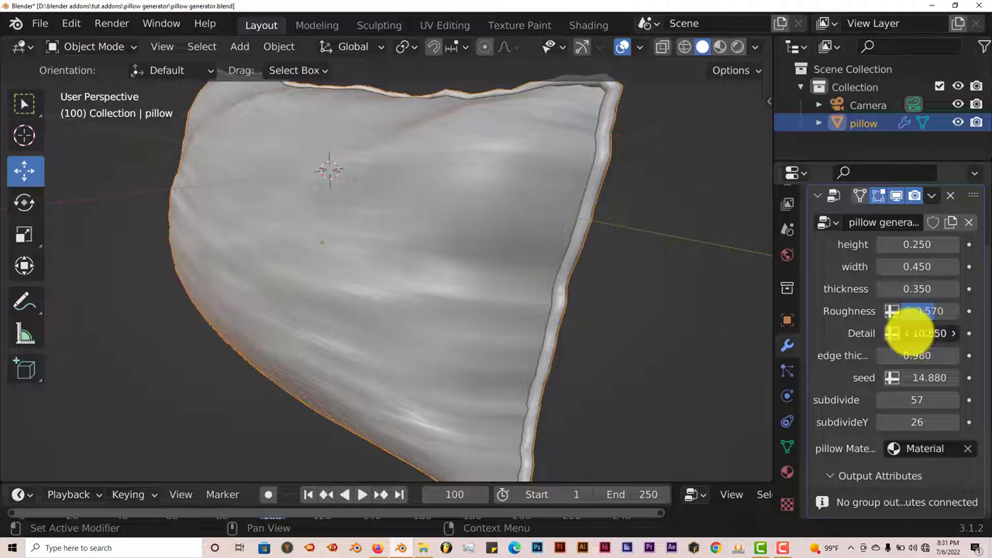
pyautogui.moveTo(915, 334); pyautogui.dragTo(853, 333)
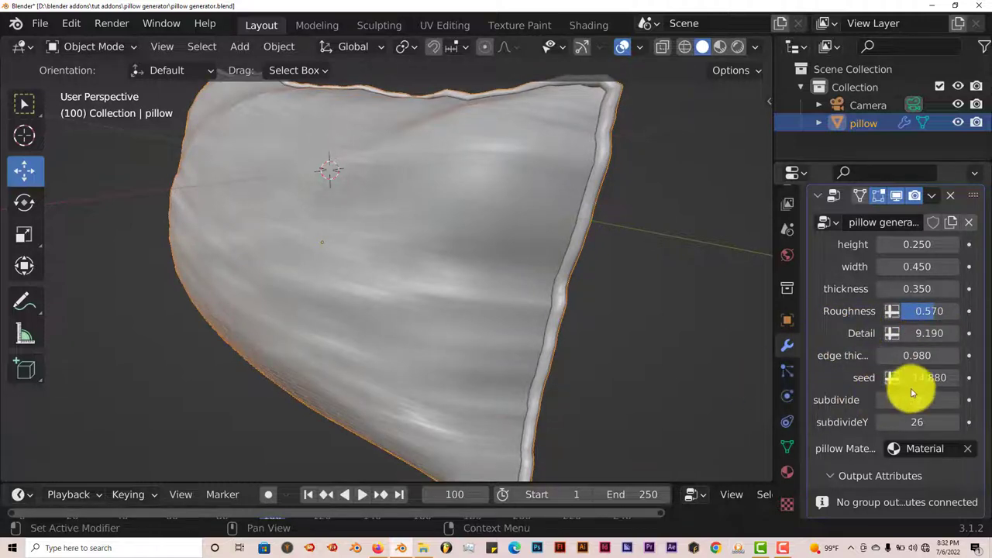
# Step: Drag the seed down to 13.700 and orbit to check the new wrinkle pattern
pyautogui.moveTo(927, 377); pyautogui.dragTo(927, 377)
pyautogui.moveTo(624, 352); pyautogui.dragTo(686, 361, button='middle')
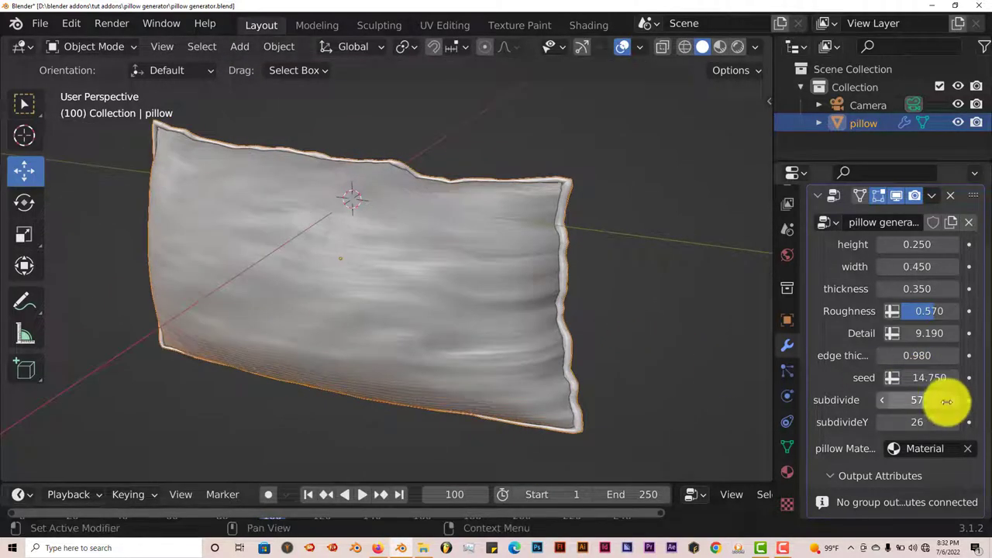
pyautogui.moveTo(923, 380)
pyautogui.mouseDown()
pyautogui.moveTo(933, 386)
pyautogui.moveTo(923, 384)
pyautogui.mouseUp()
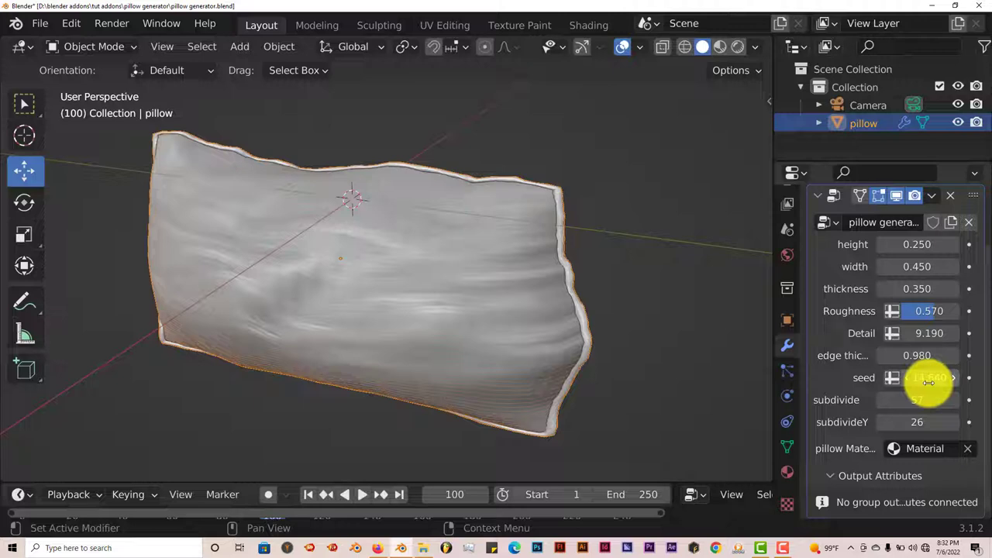
pyautogui.moveTo(545, 303); pyautogui.dragTo(579, 306, button='middle')
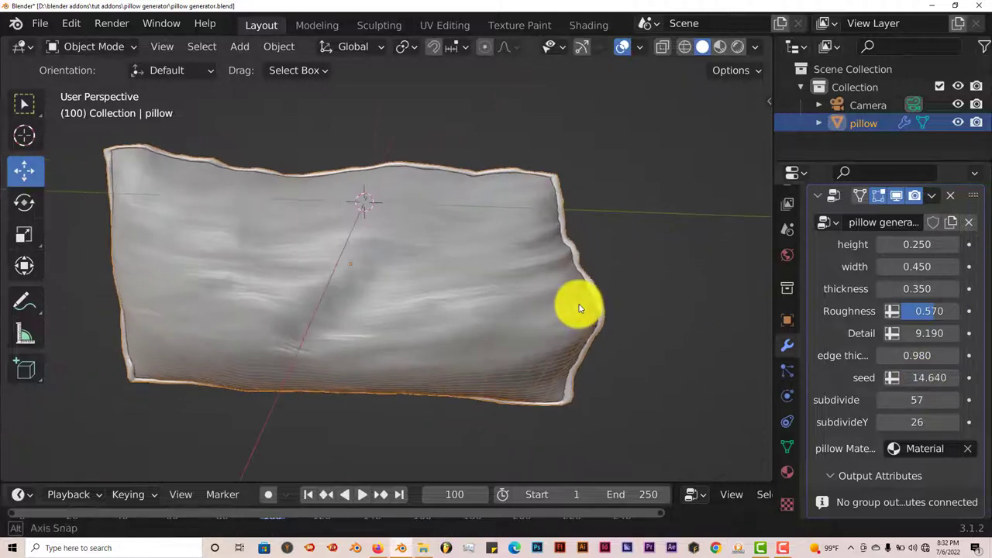
pyautogui.moveTo(930, 380); pyautogui.dragTo(870, 390)
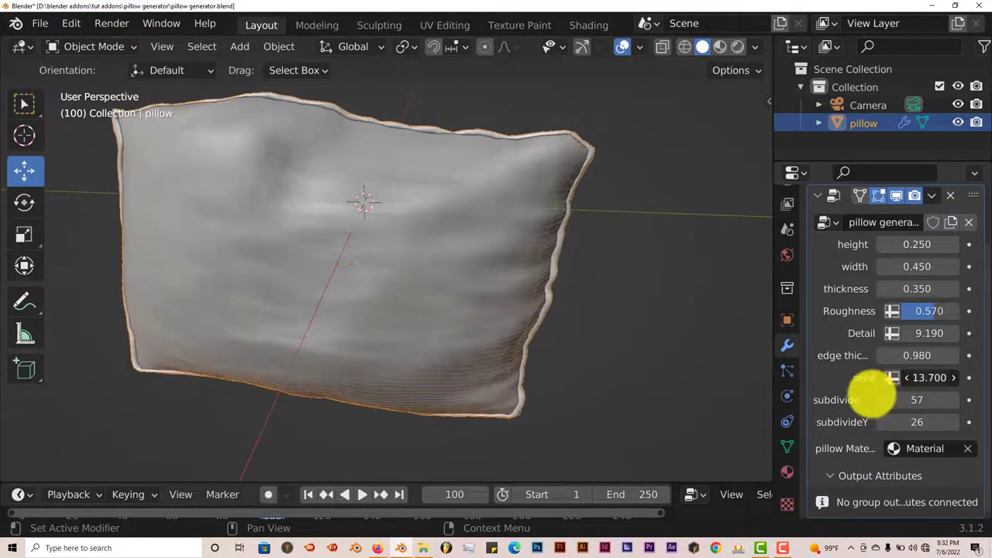
pyautogui.moveTo(651, 346); pyautogui.dragTo(540, 309, button='middle')
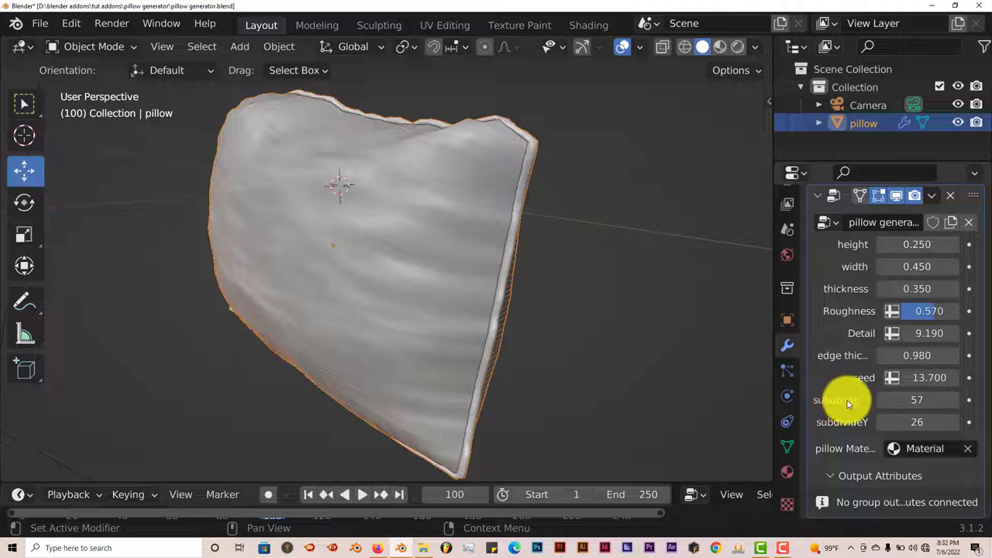
# Step: Widen the modifier panel so its parameter labels show in full
pyautogui.moveTo(773, 381); pyautogui.dragTo(710, 382)
pyautogui.moveTo(513, 367); pyautogui.dragTo(511, 337, button='middle')
pyautogui.scroll(5, 459, 331)
pyautogui.scroll(1, 466, 331)
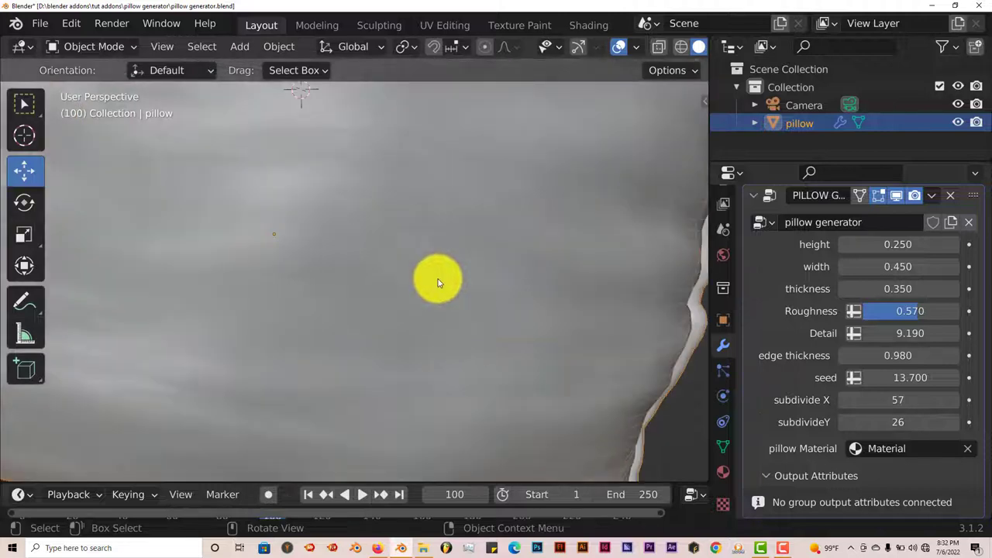
pyautogui.scroll(-2, 344, 238)
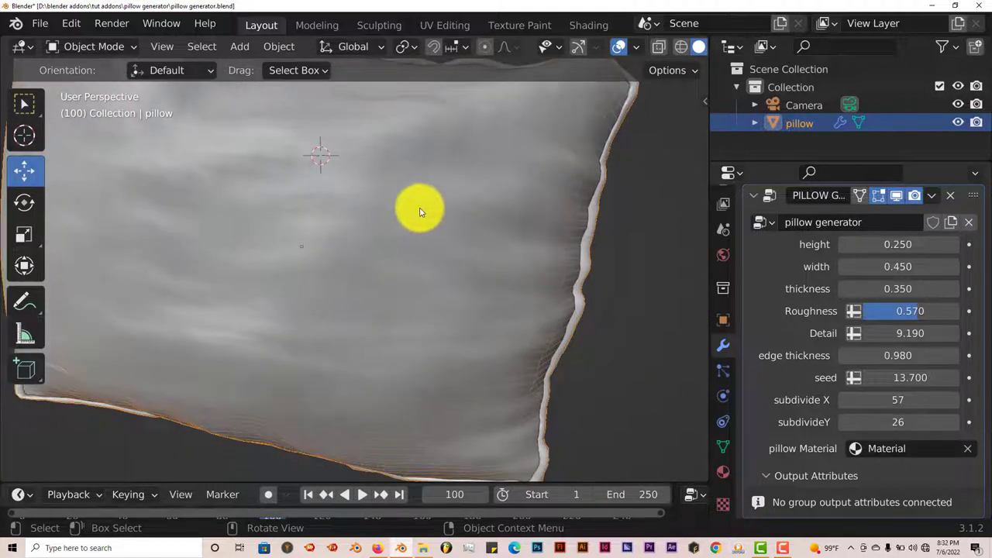
pyautogui.moveTo(419, 211)
pyautogui.mouseDown(button='middle')
pyautogui.moveTo(398, 217)
pyautogui.moveTo(421, 210)
pyautogui.mouseUp(button='middle')
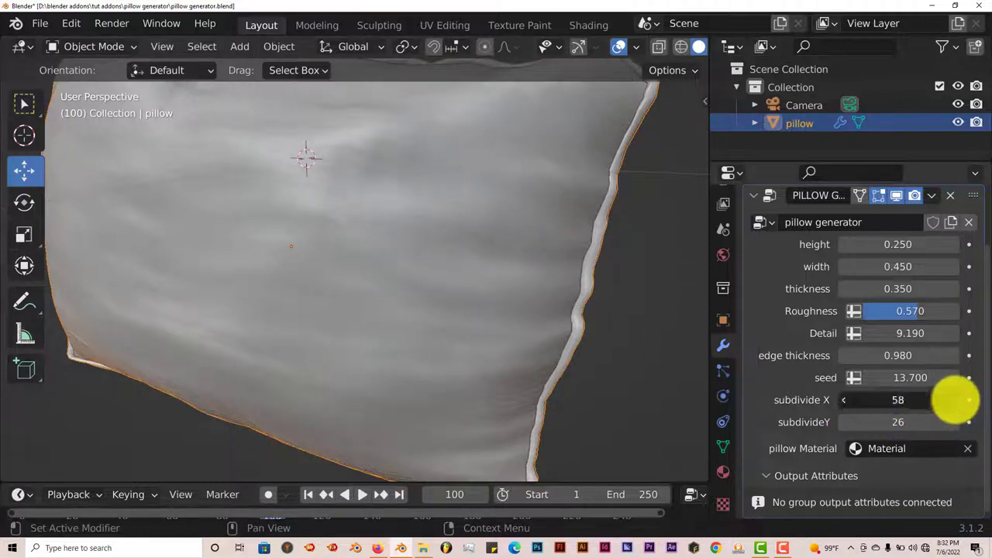
# Step: Increase subdivide X to 61 and inspect the pillow from several angles
pyautogui.click(955, 400)
pyautogui.moveTo(355, 224); pyautogui.dragTo(402, 240, button='middle')
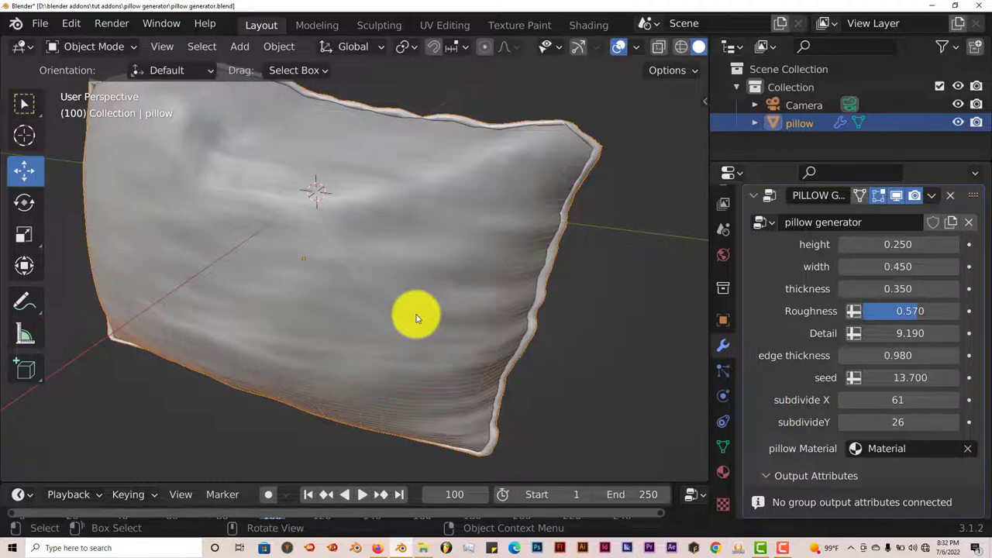
pyautogui.moveTo(424, 315); pyautogui.dragTo(379, 313, button='middle')
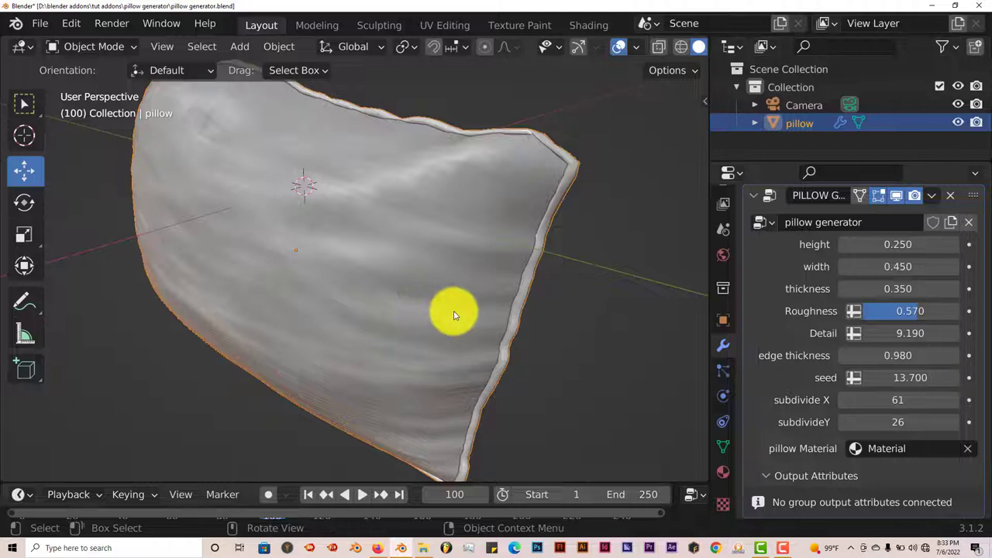
pyautogui.moveTo(455, 315); pyautogui.dragTo(503, 306, button='middle')
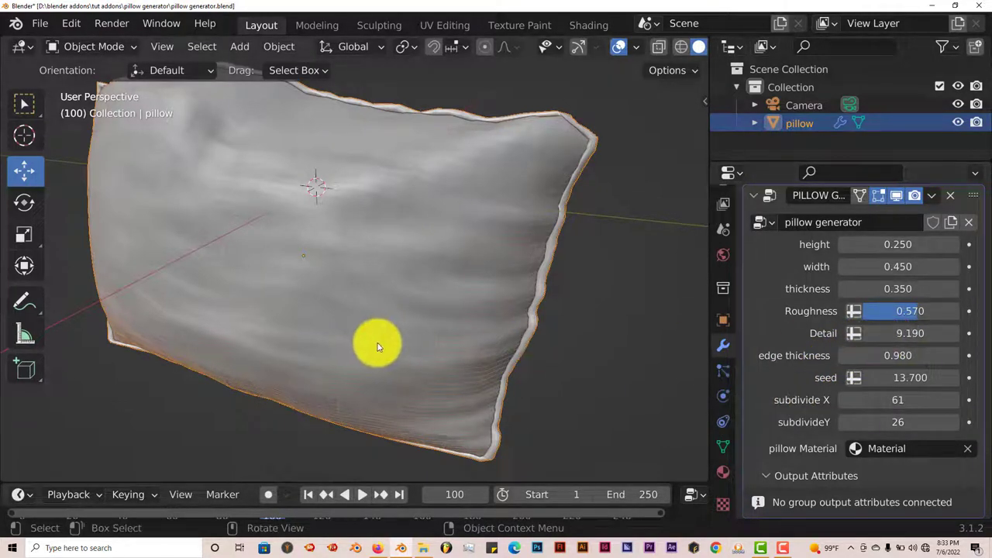
pyautogui.moveTo(388, 337); pyautogui.dragTo(449, 313, button='middle')
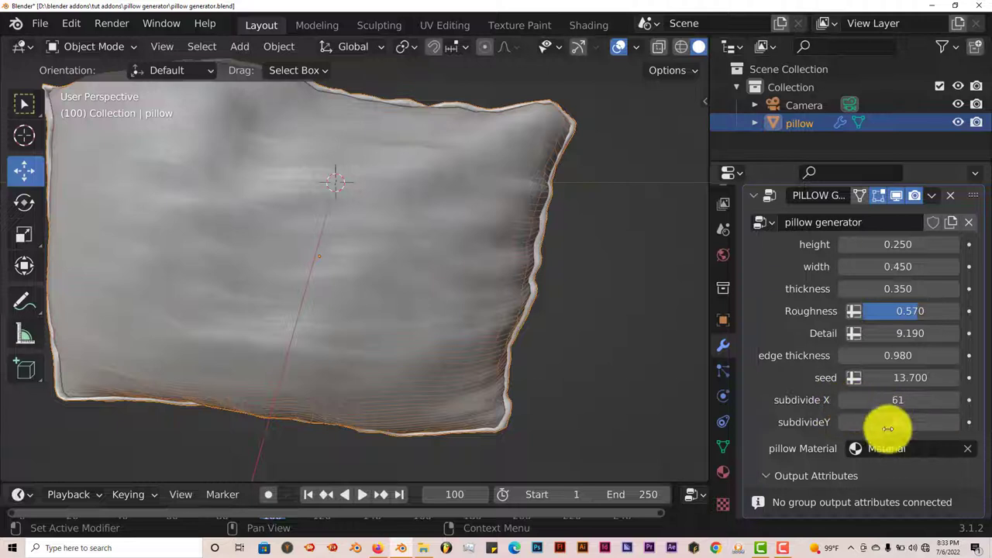
pyautogui.moveTo(430, 333); pyautogui.dragTo(487, 380, button='middle')
# Step: Show the material settings and switch the viewport to Material Preview, revealing the magenta pillow
pyautogui.click(724, 472)
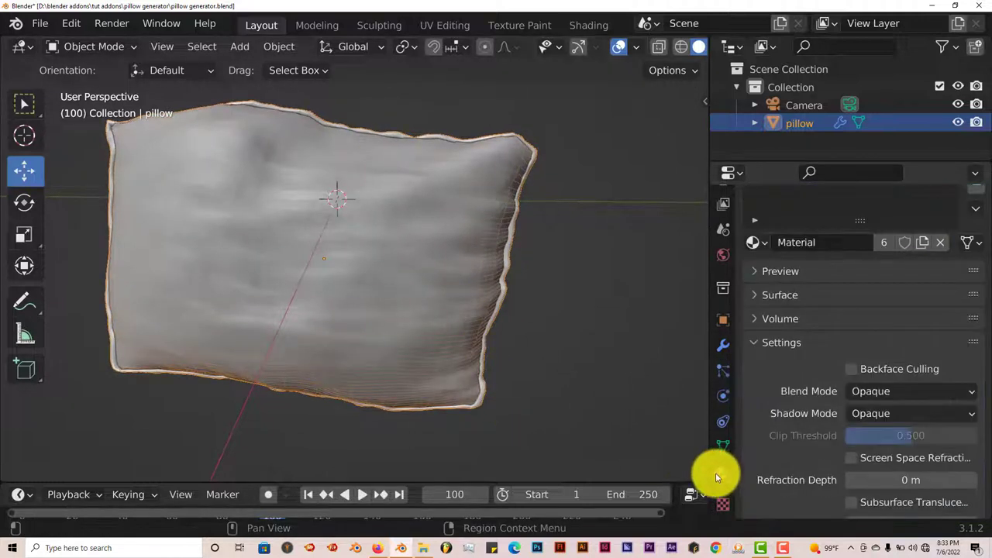
pyautogui.scroll(3, 777, 336)
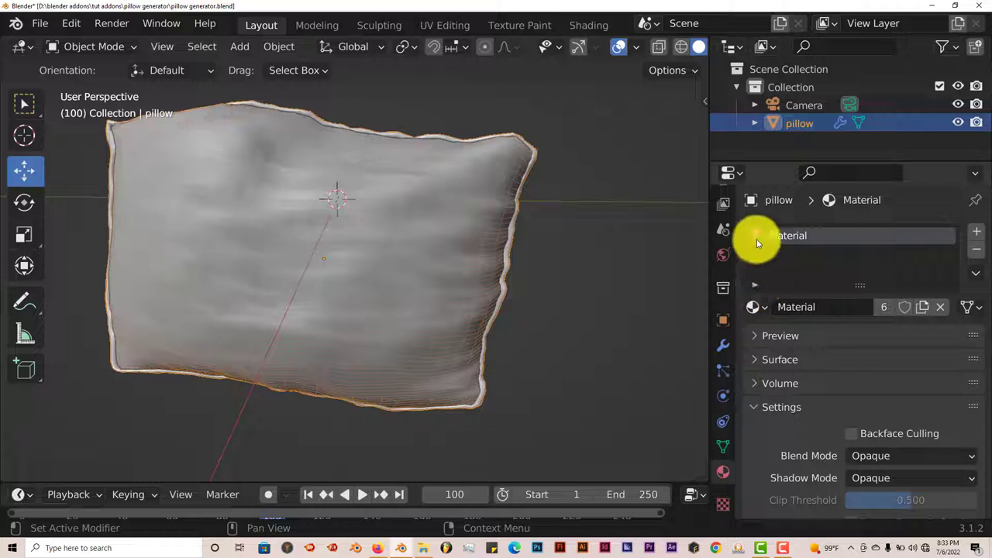
pyautogui.scroll(-2, 685, 56)
pyautogui.click(673, 48)
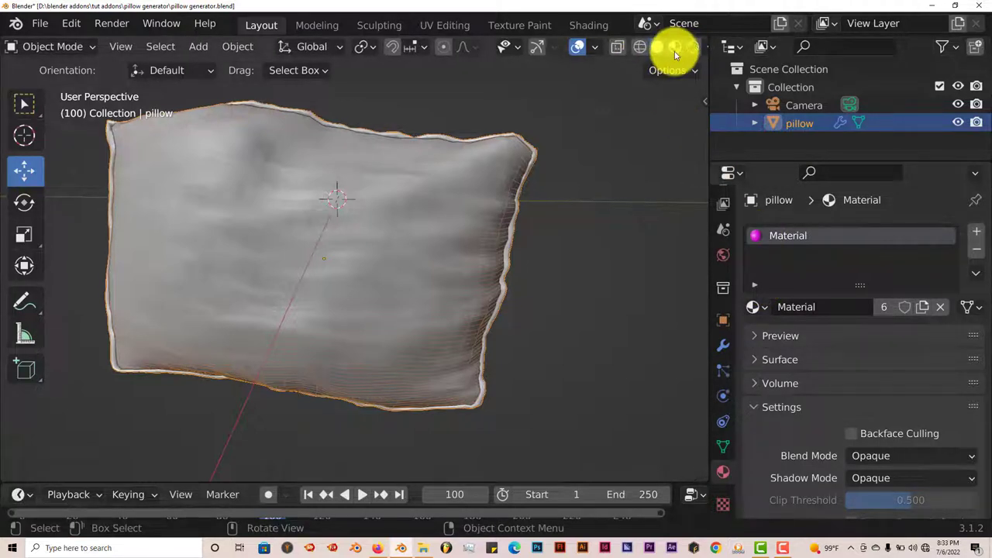
pyautogui.moveTo(509, 352); pyautogui.dragTo(515, 386, button='middle')
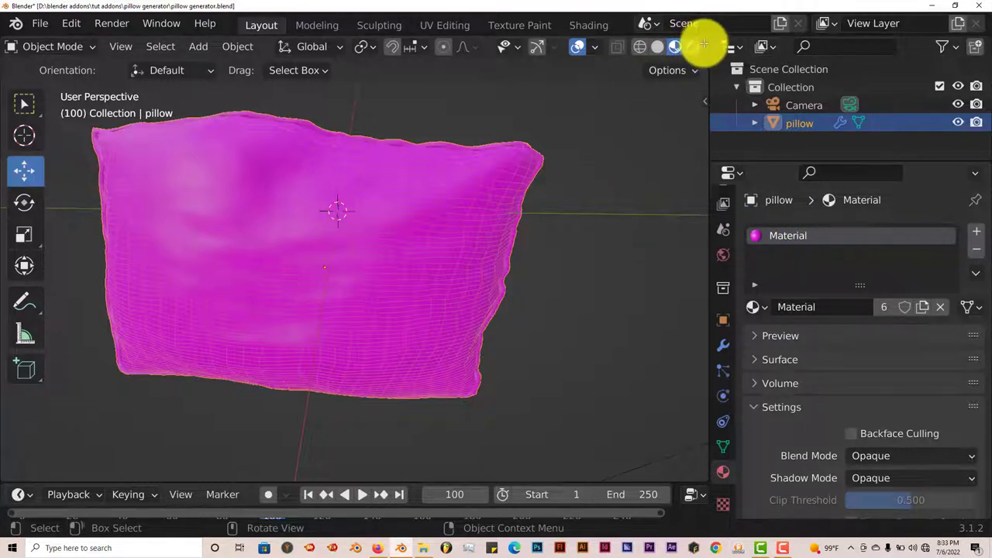
# Step: Split the 3D viewport into two stacked areas and bring up the upper area's editor type list
pyautogui.moveTo(703, 40); pyautogui.dragTo(671, 257)
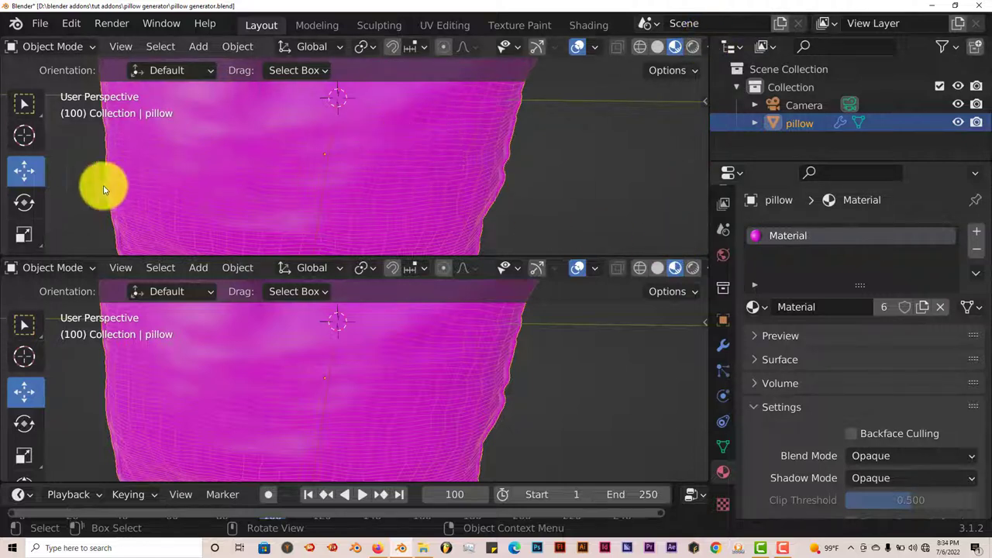
pyautogui.scroll(2, 33, 45)
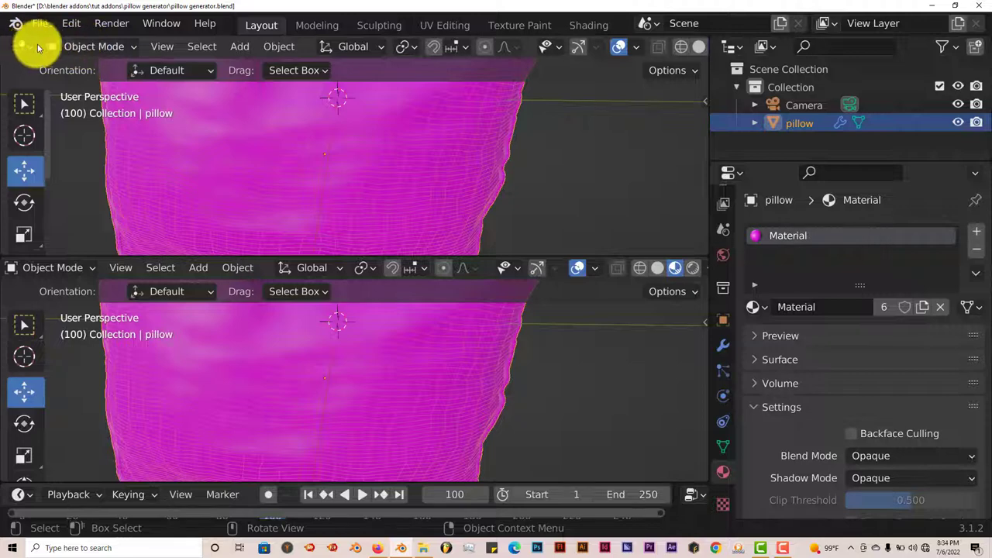
pyautogui.click(23, 48)
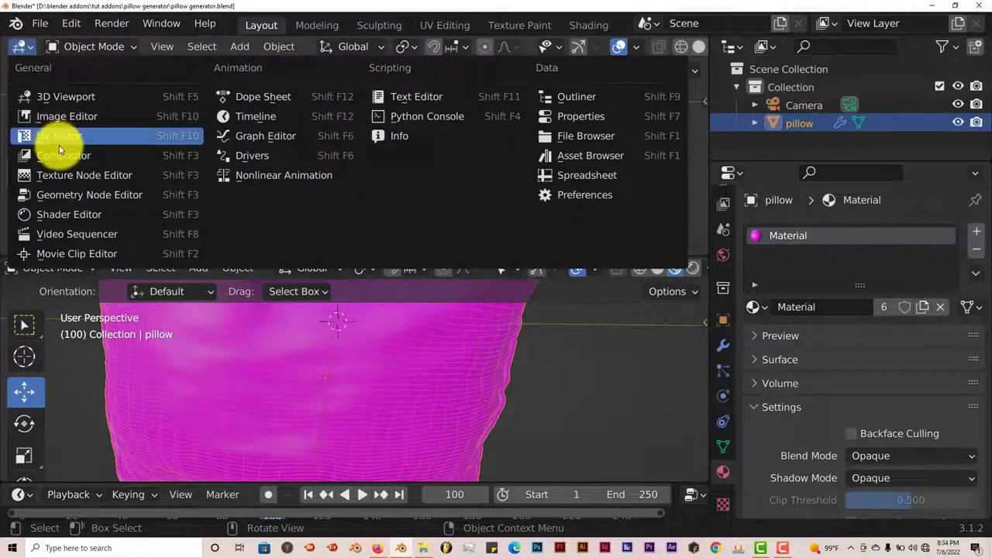
# Step: Turn the upper area into the Shader Editor and frame the pillow's material node tree
pyautogui.click(71, 215)
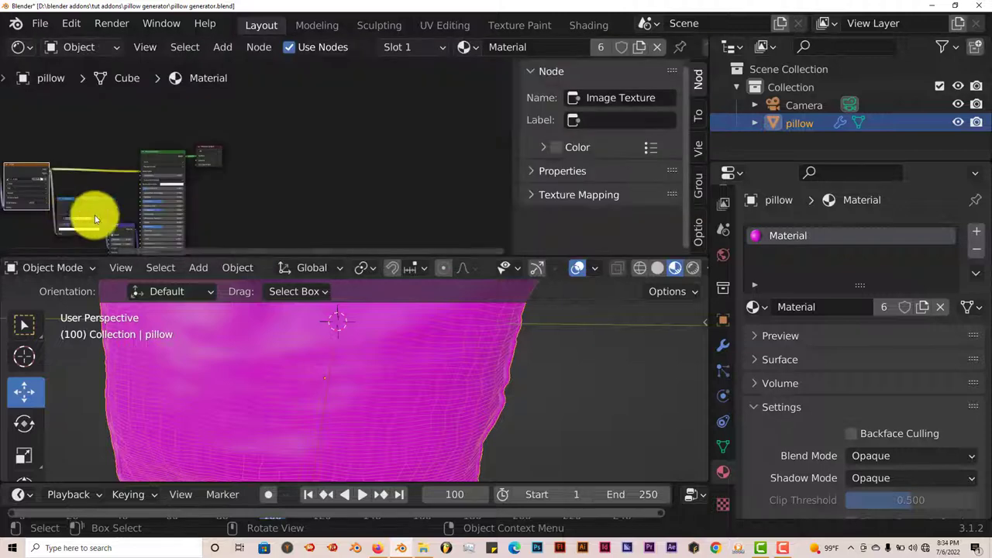
pyautogui.press('Home')
pyautogui.scroll(6, 199, 169)
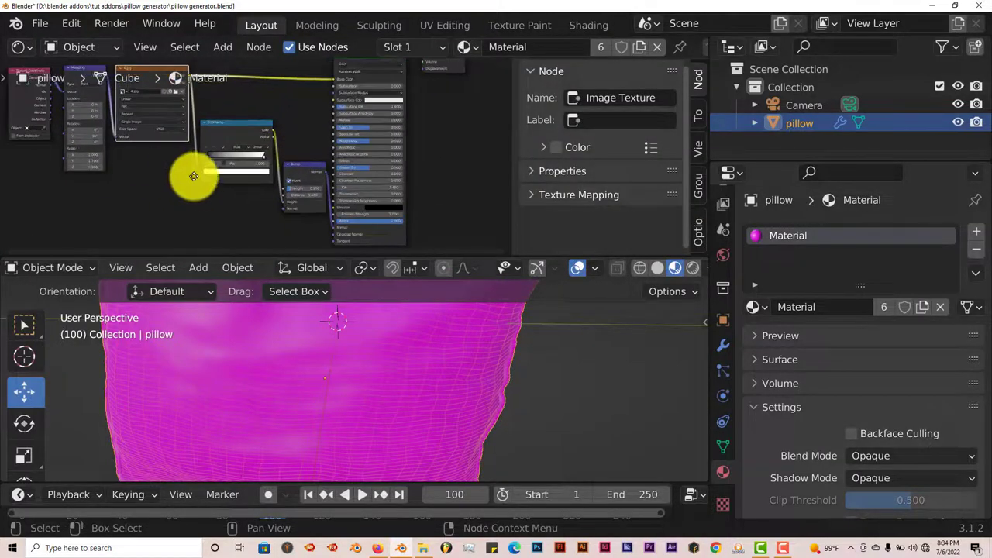
pyautogui.scroll(1, 283, 205)
pyautogui.moveTo(394, 133); pyautogui.dragTo(420, 162, button='middle')
# Step: Unlink 4.jpg from the Image Texture node and start loading a replacement image
pyautogui.scroll(3, 419, 152)
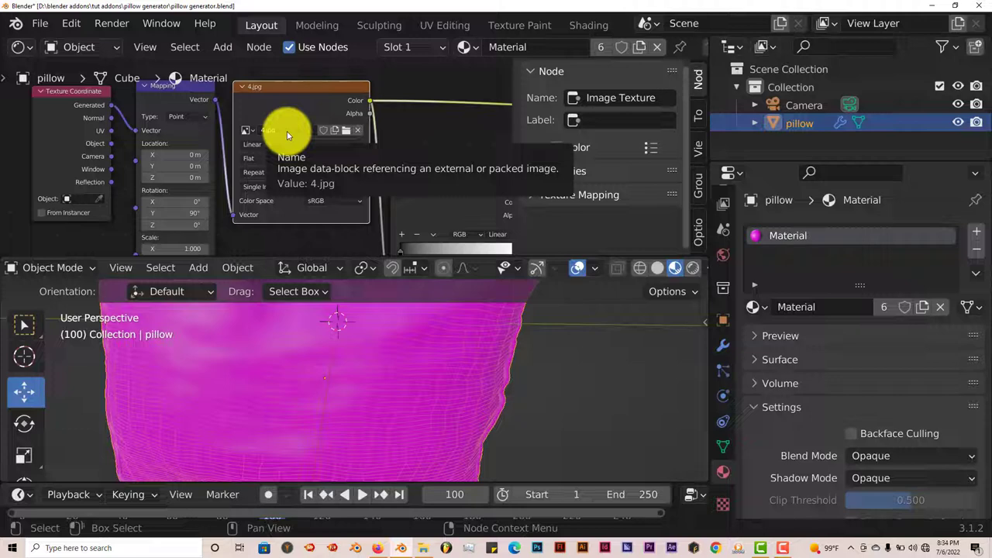
pyautogui.click(358, 132)
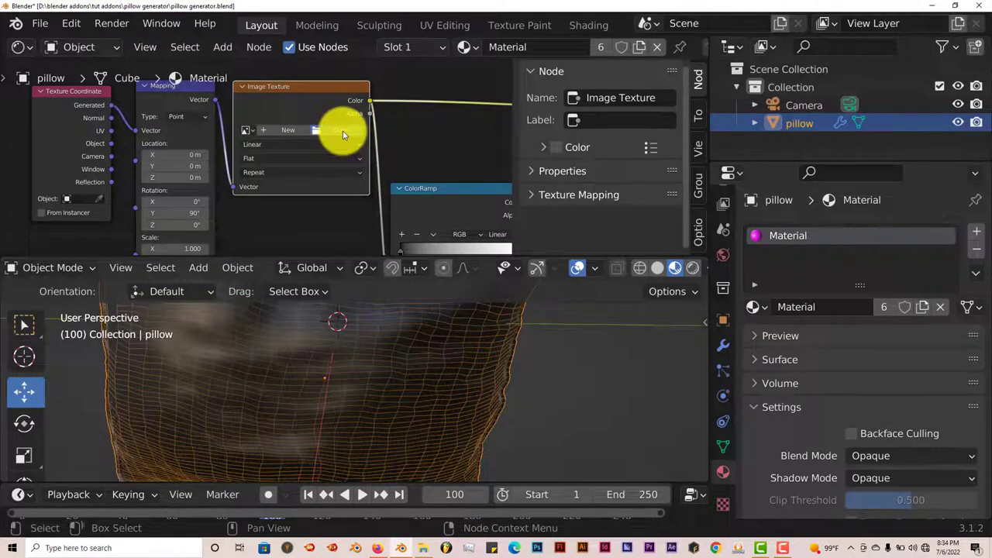
pyautogui.click(343, 134)
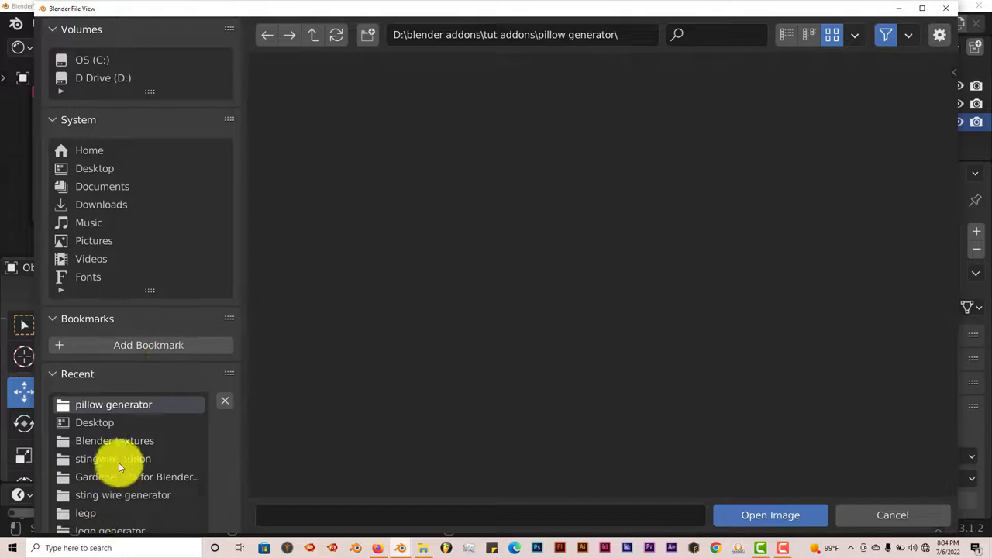
# Step: Load carpet309.jpg from the Blender textures folder into the Image Texture node
pyautogui.click(118, 441)
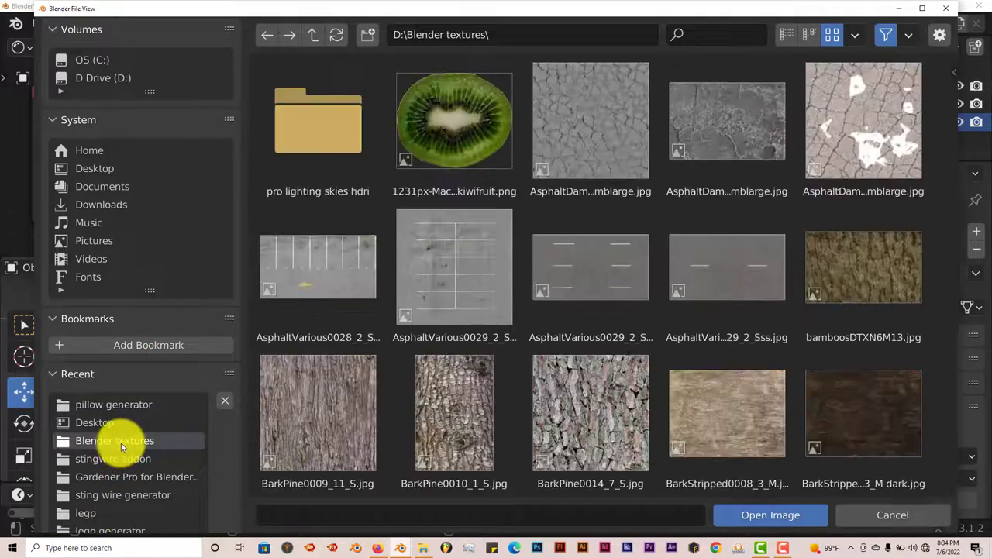
pyautogui.scroll(-3, 513, 351)
pyautogui.scroll(-20, 513, 352)
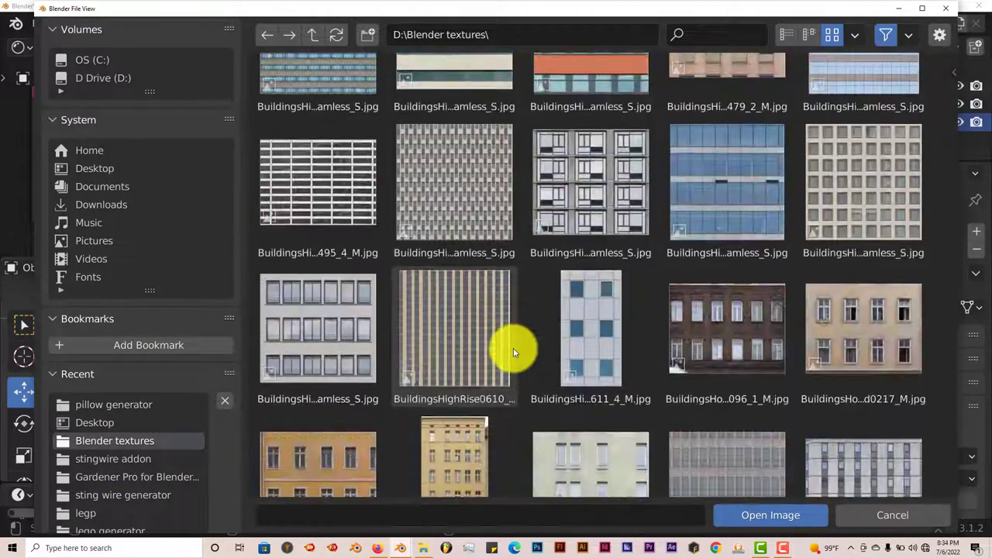
pyautogui.scroll(5, 511, 353)
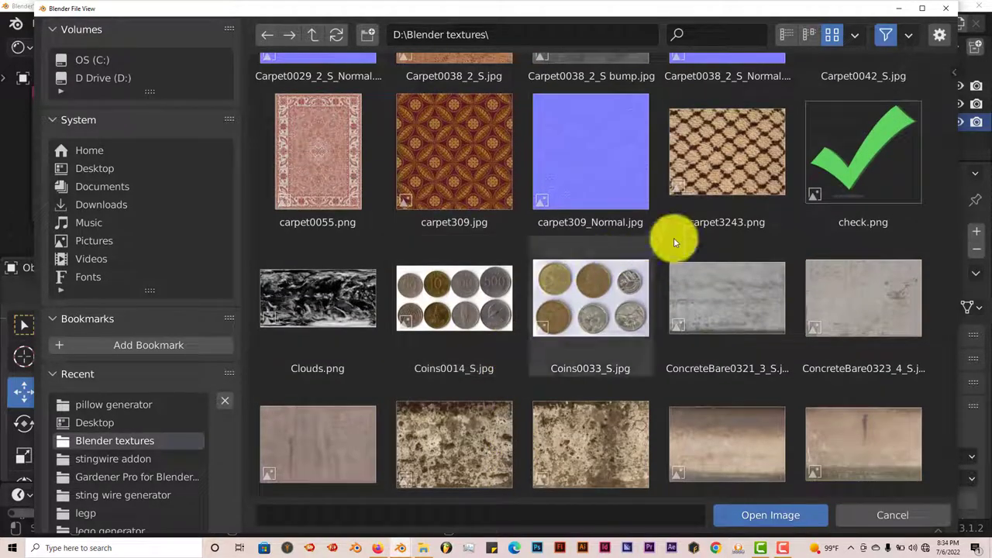
pyautogui.click(446, 157)
pyautogui.click(751, 516)
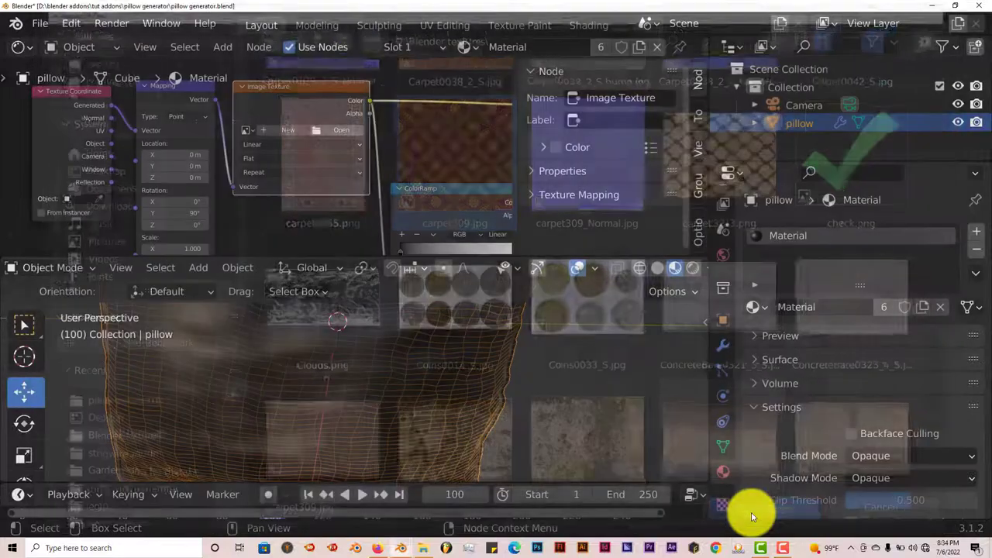
# Step: Join the node editor area back into a single full 3D viewport
pyautogui.scroll(-3, 455, 374)
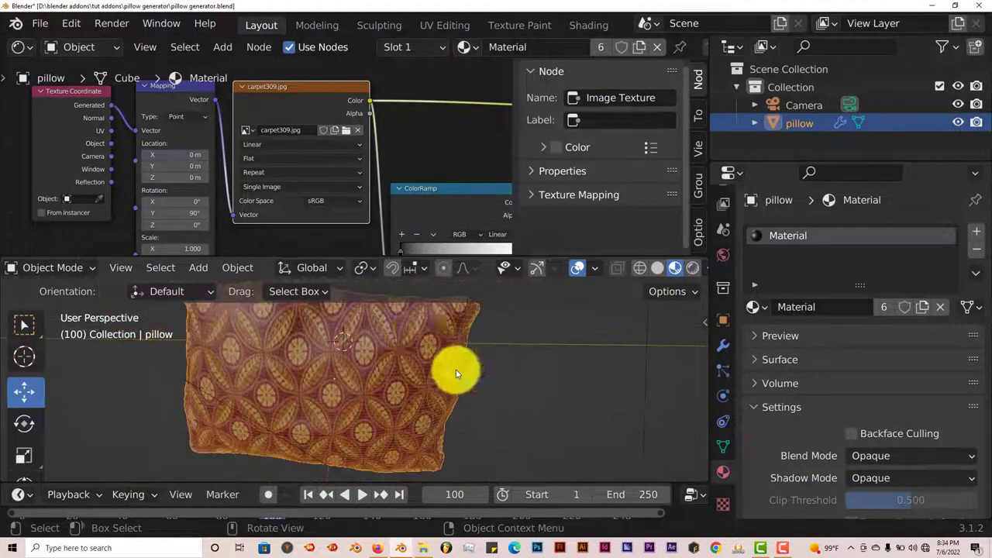
pyautogui.scroll(-2, 397, 319)
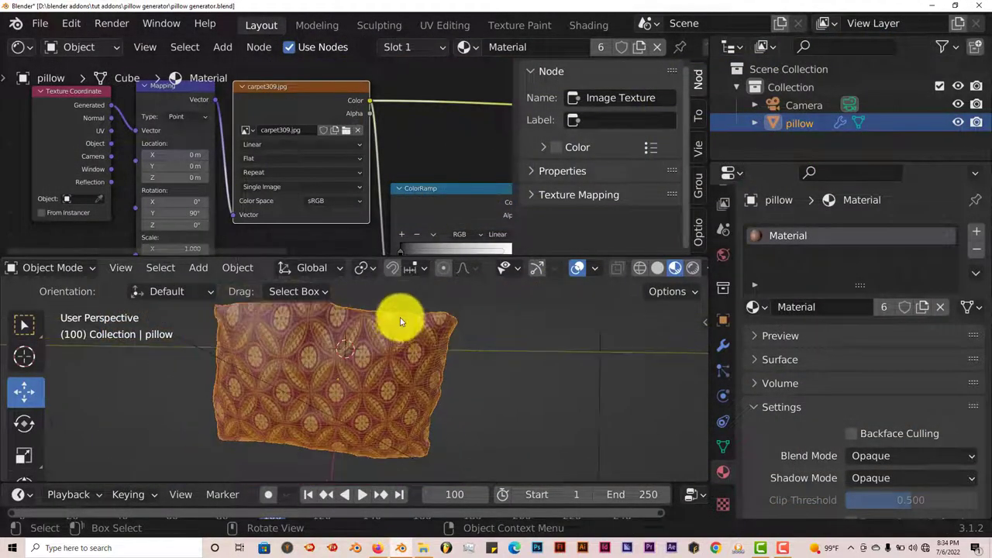
pyautogui.rightClick(377, 258)
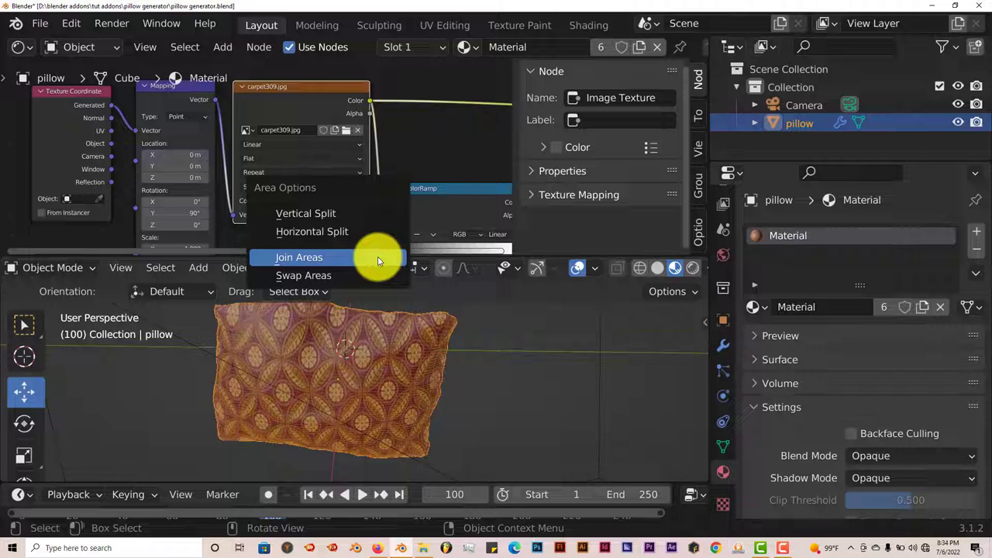
pyautogui.click(378, 258)
pyautogui.click(373, 217)
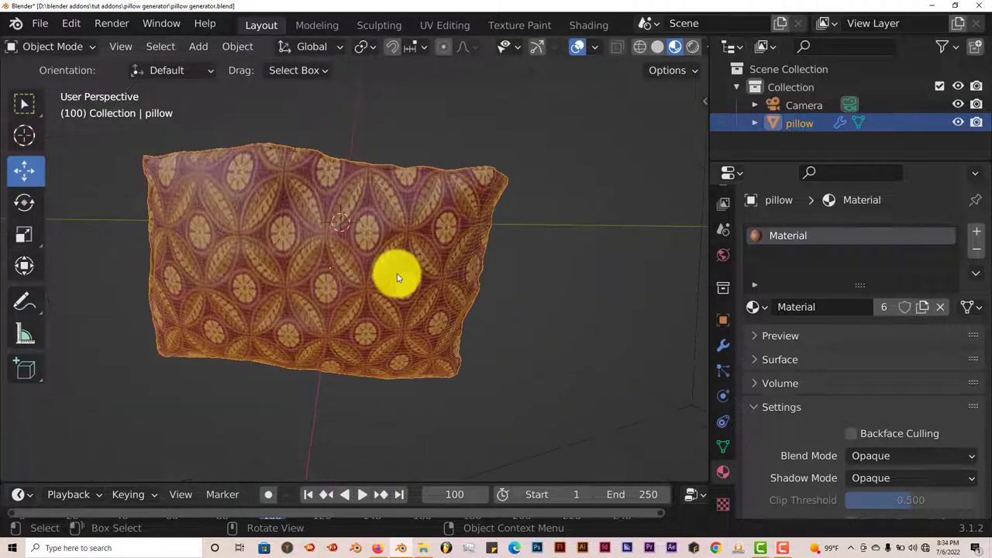
pyautogui.moveTo(398, 277); pyautogui.dragTo(420, 295, button='middle')
pyautogui.scroll(6, 420, 295)
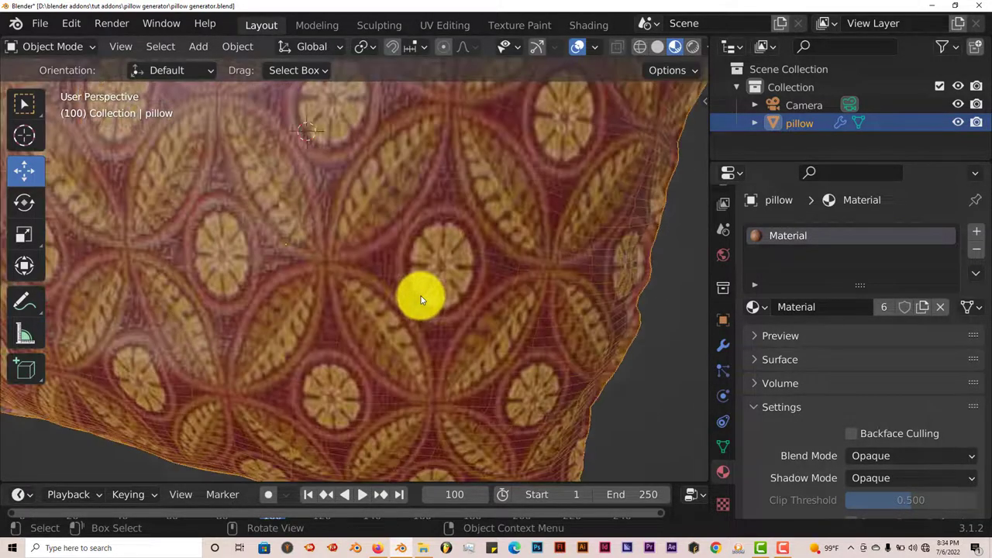
pyautogui.scroll(-6, 422, 300)
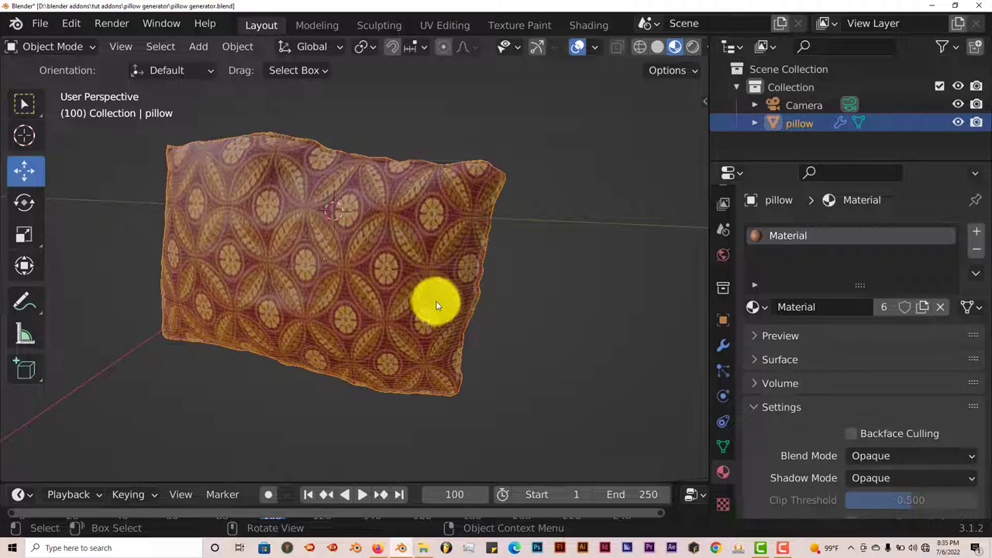
pyautogui.scroll(3, 437, 301)
pyautogui.scroll(-1, 438, 310)
pyautogui.scroll(-2, 438, 310)
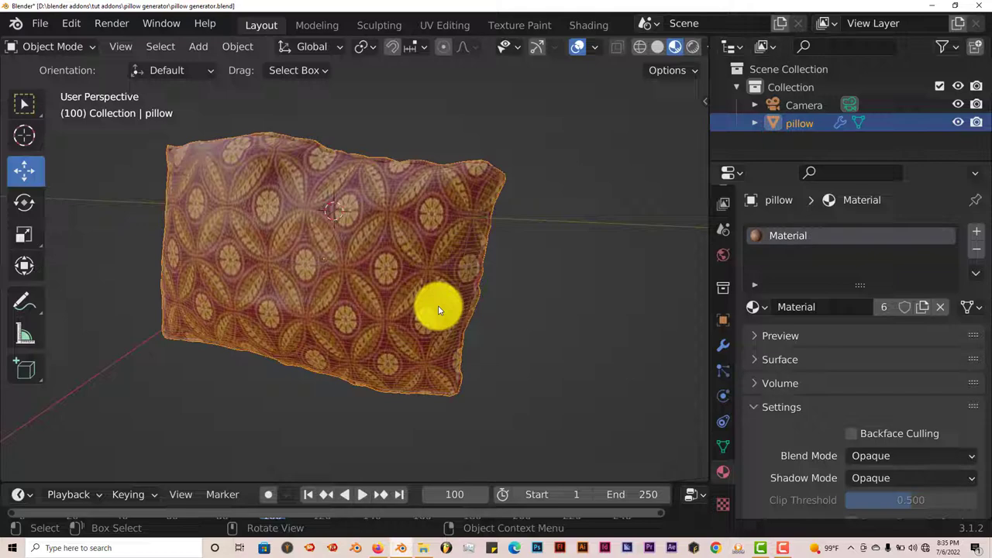